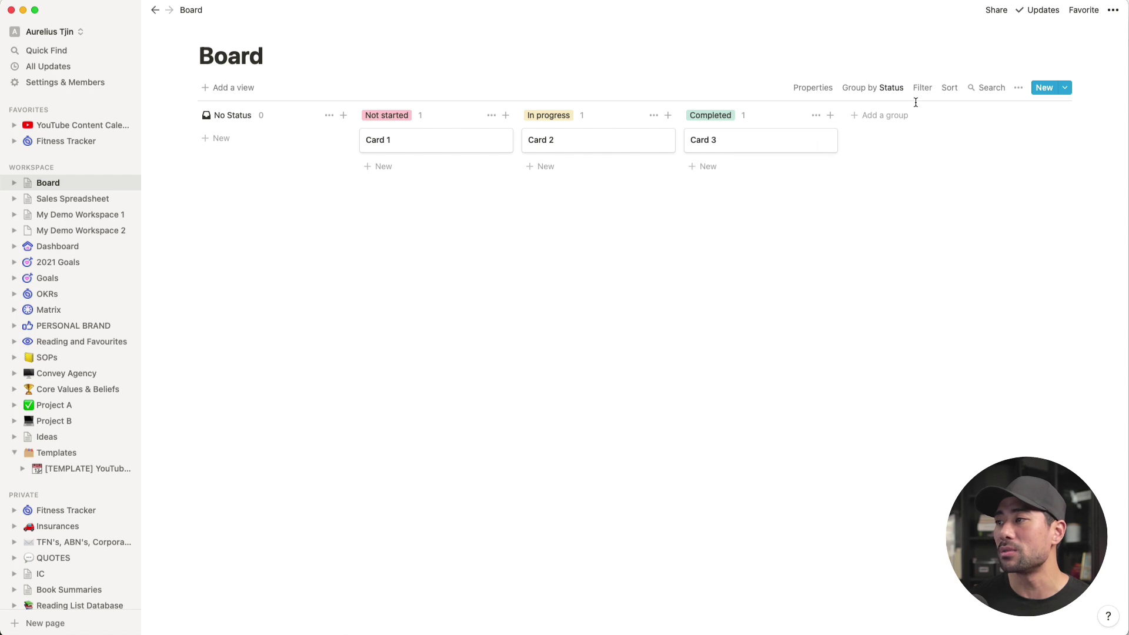
Step: Add a Published group to the board and move Card 1 into it
{"action": "left_click", "coordinate": [882, 121]}
{"action": "type", "text": "Published"}
{"action": "key", "text": "Return"}
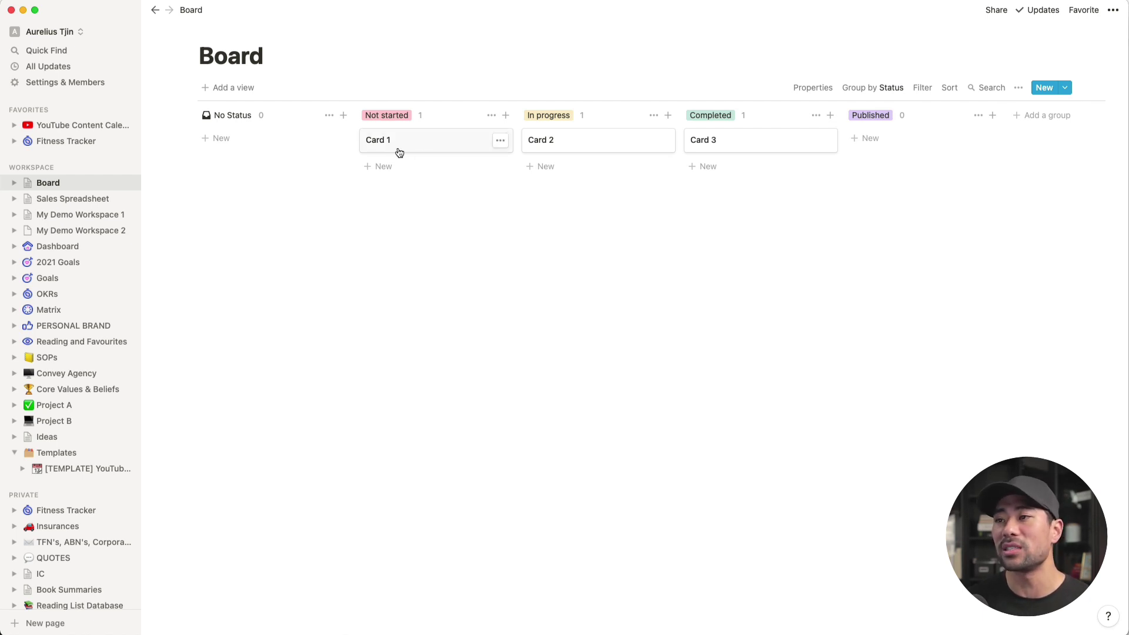
{"action": "left_click_drag", "start_coordinate": [393, 149], "coordinate": [892, 139]}
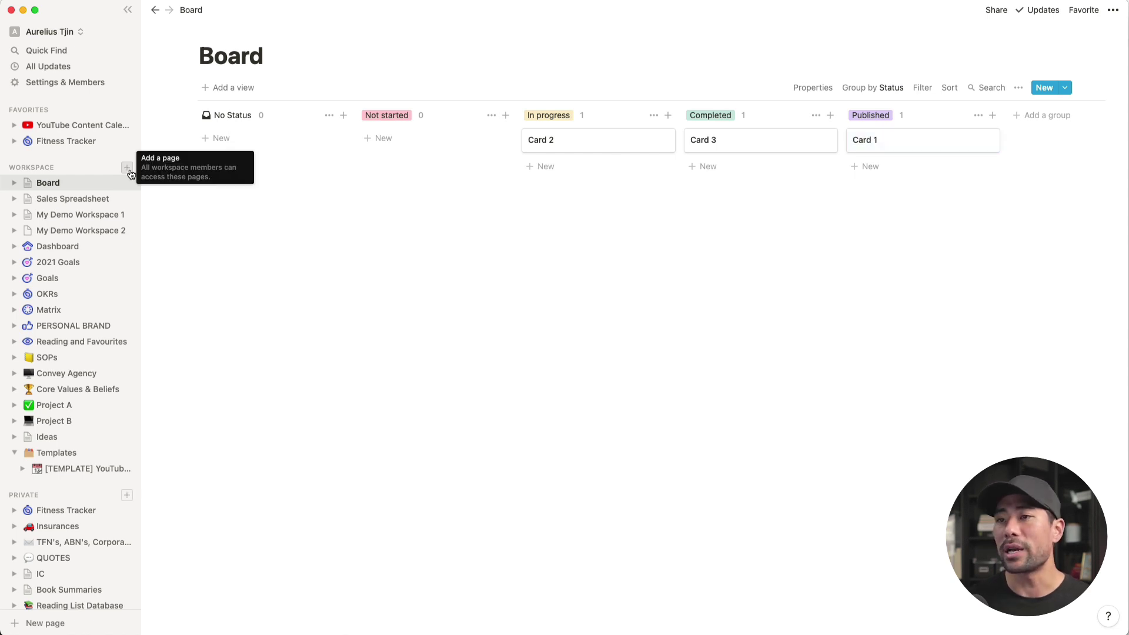
Step: Create a new workspace page, trying a board database and then undoing it
{"action": "left_click", "coordinate": [127, 169]}
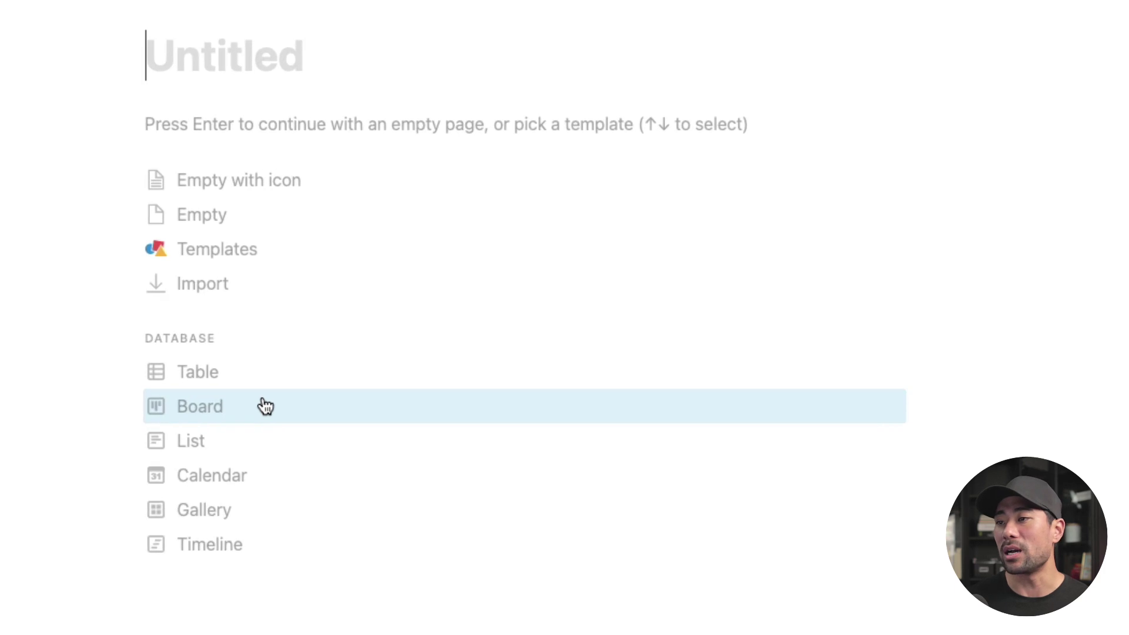
{"action": "left_click", "coordinate": [211, 413]}
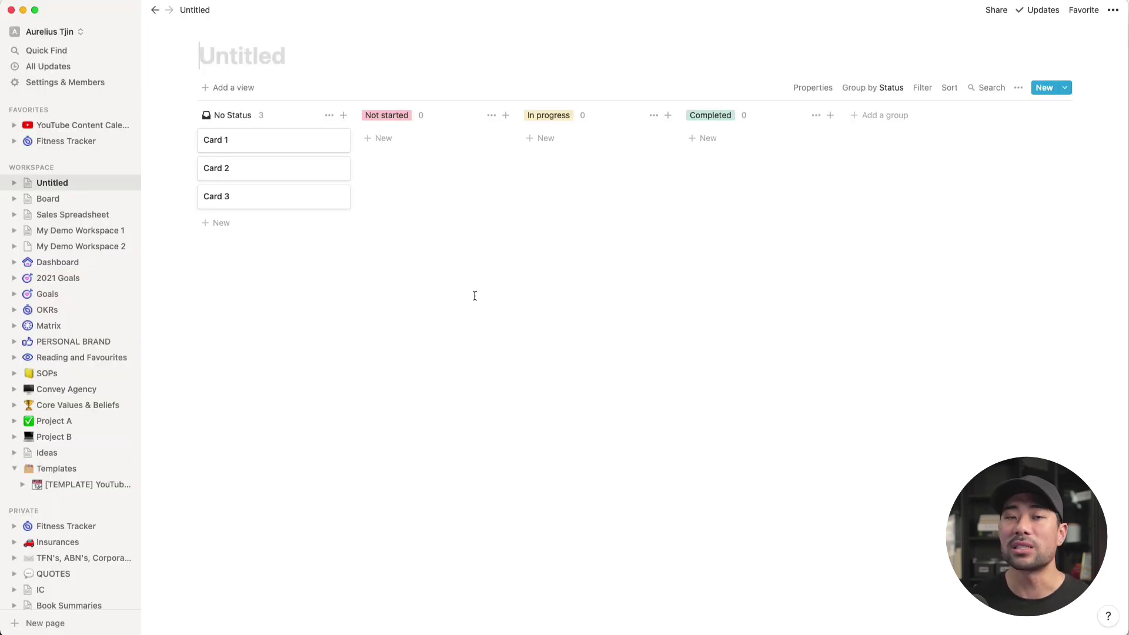
{"action": "key", "text": "super+z"}
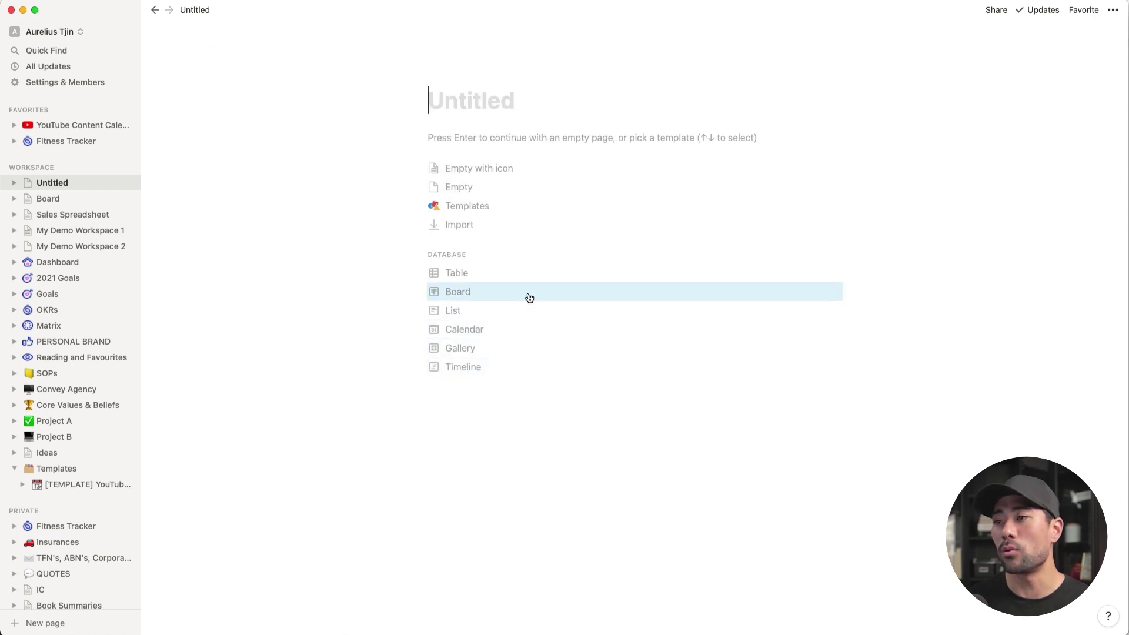
Step: Apply the Marketing > Content Calendar template to the new page
{"action": "left_click", "coordinate": [469, 208]}
{"action": "left_click", "coordinate": [958, 192]}
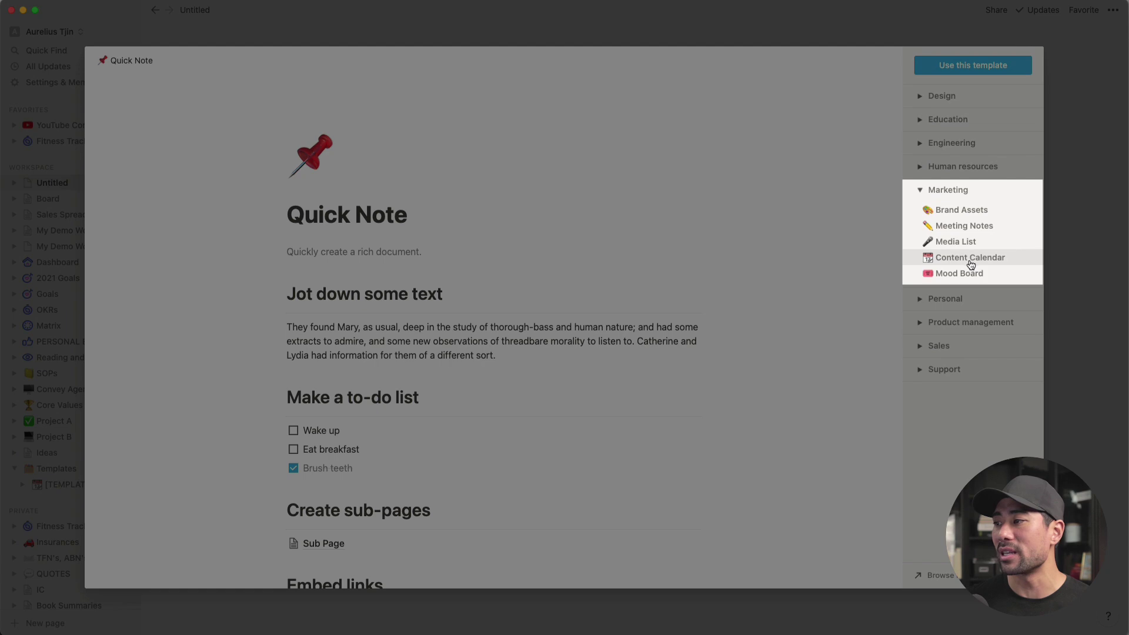
{"action": "left_click", "coordinate": [971, 259]}
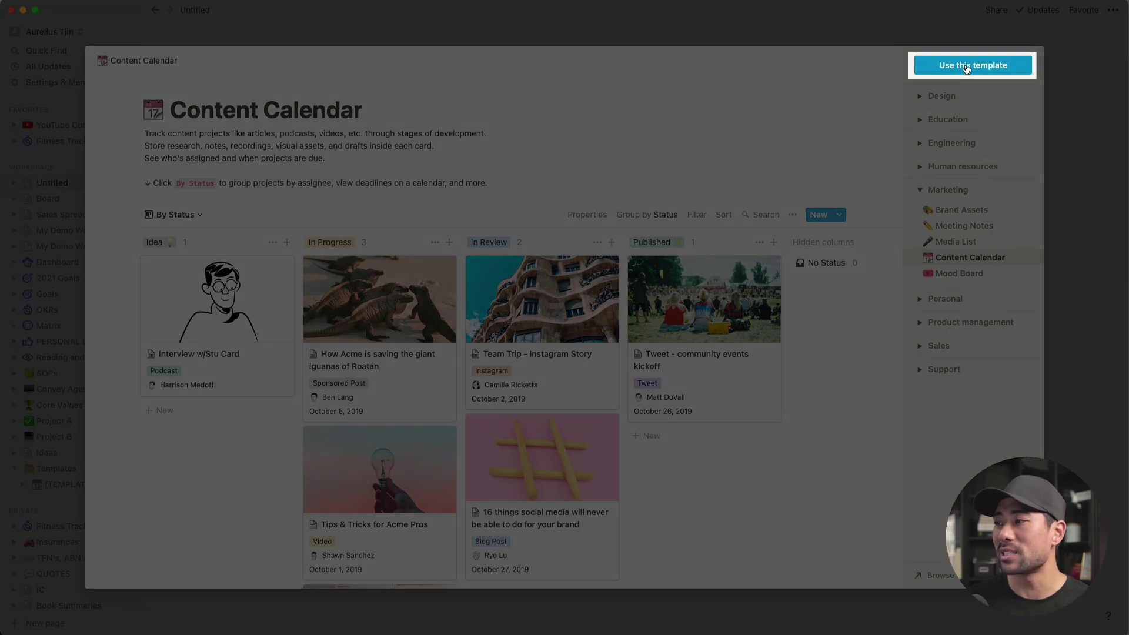
{"action": "left_click", "coordinate": [967, 66]}
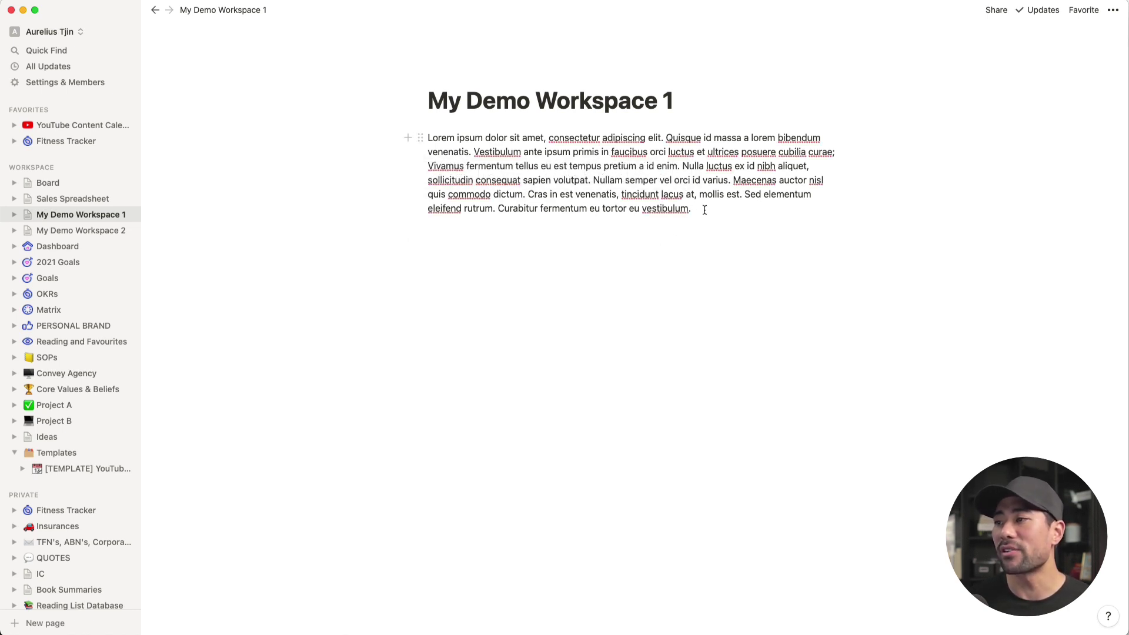
Step: Compare My Demo Workspace 1 and 2, typing 'UPDA' after the paragraph to test syncing
{"action": "left_click_drag", "start_coordinate": [706, 210], "coordinate": [427, 138]}
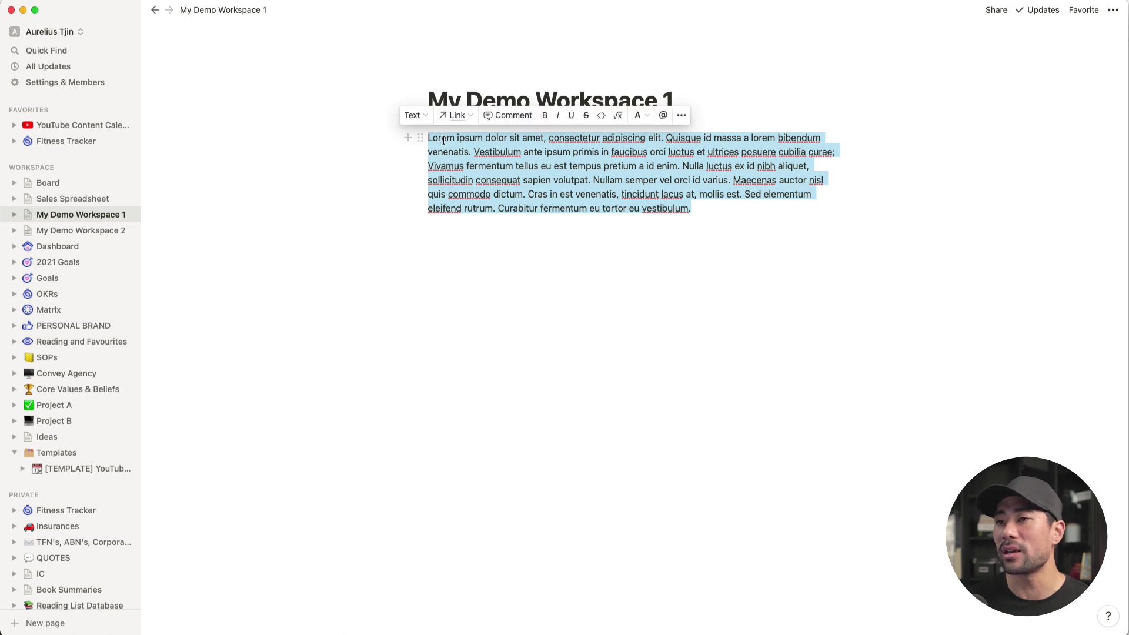
{"action": "left_click", "coordinate": [95, 231]}
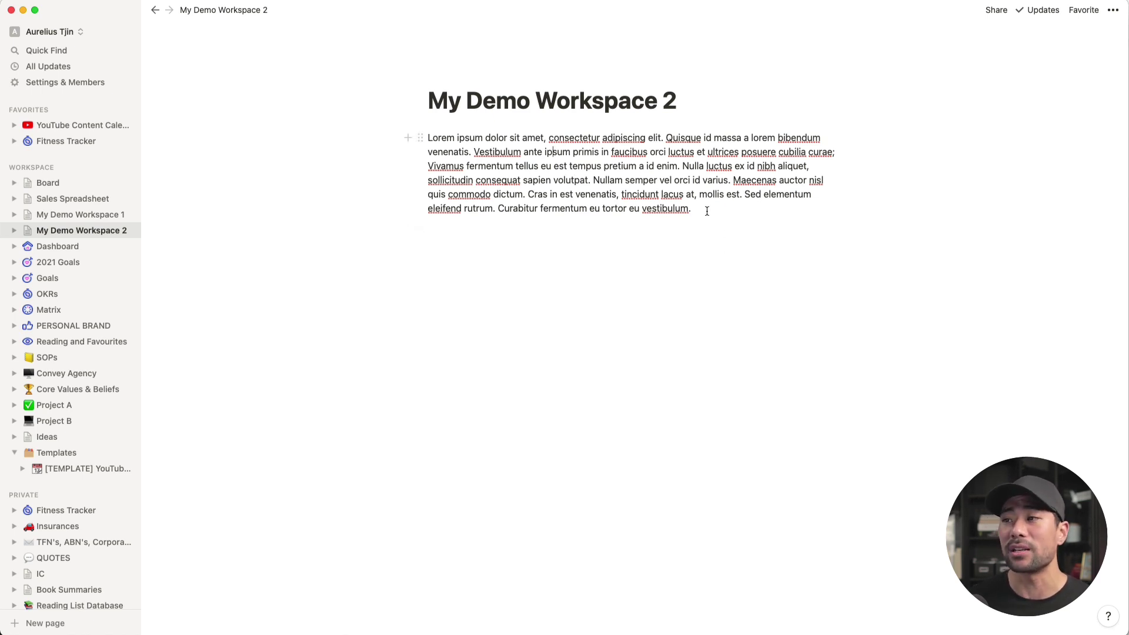
{"action": "left_click", "coordinate": [92, 216]}
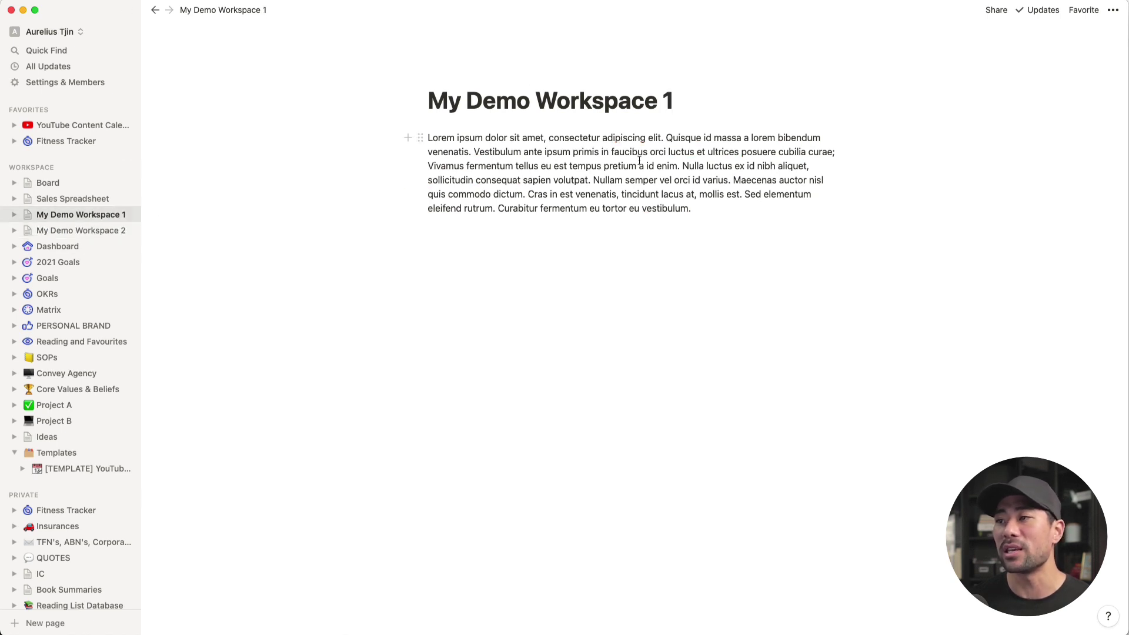
{"action": "left_click", "coordinate": [709, 207]}
{"action": "type", "text": "UPDATE"}
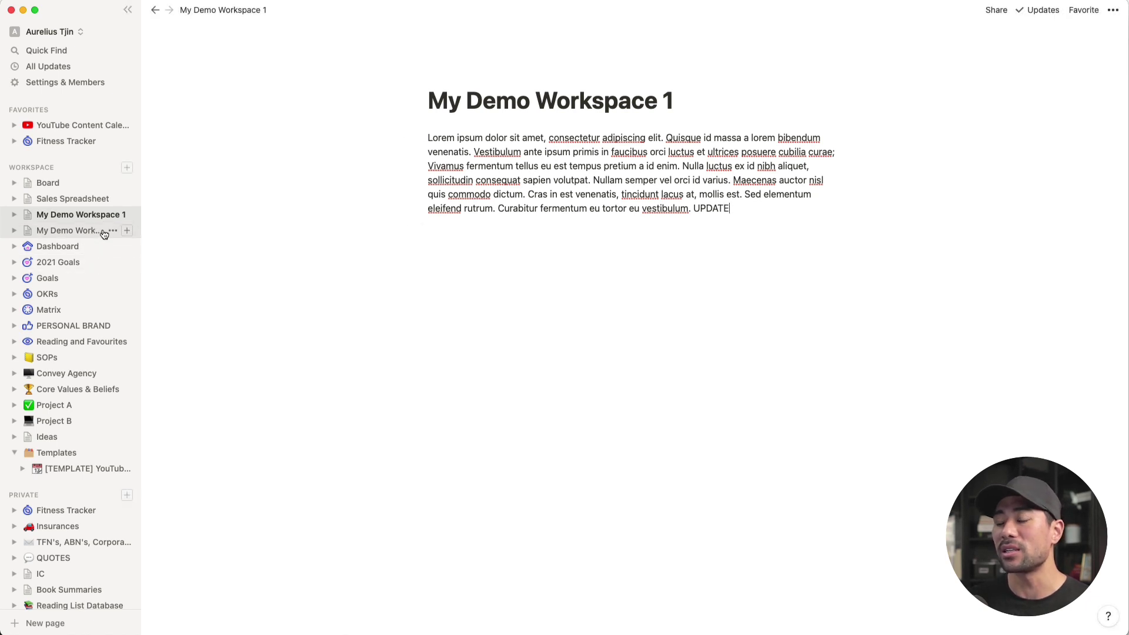
{"action": "left_click", "coordinate": [85, 235]}
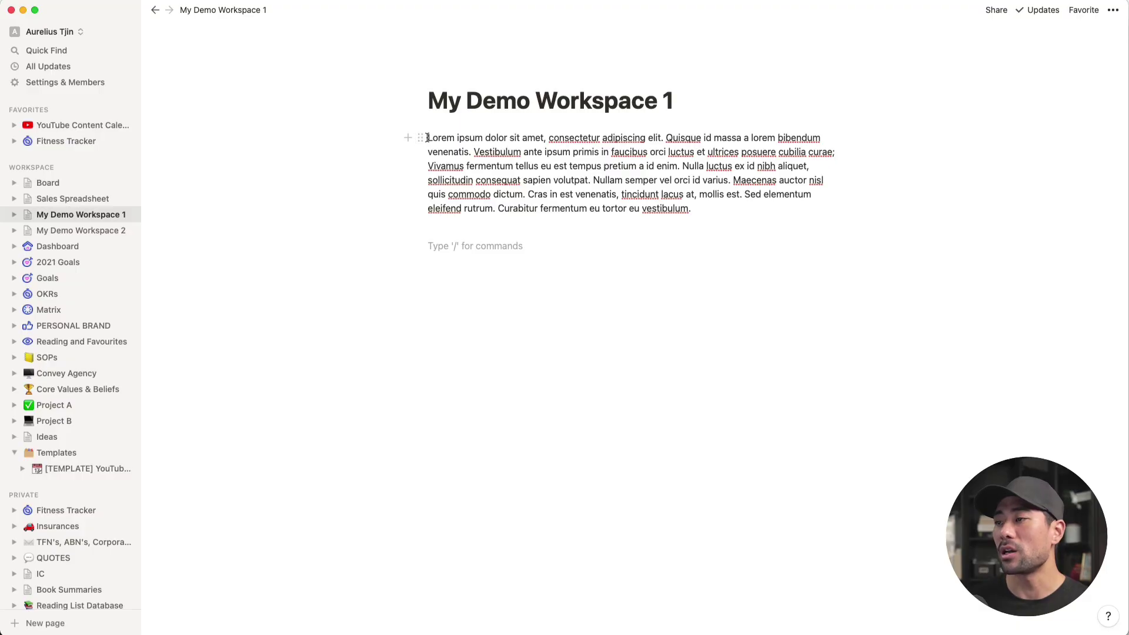
Step: Paste the Lorem ipsum paragraph into My Demo Workspace 2 as a synced block and add UPDATE below
{"action": "left_click_drag", "start_coordinate": [428, 137], "coordinate": [937, 178]}
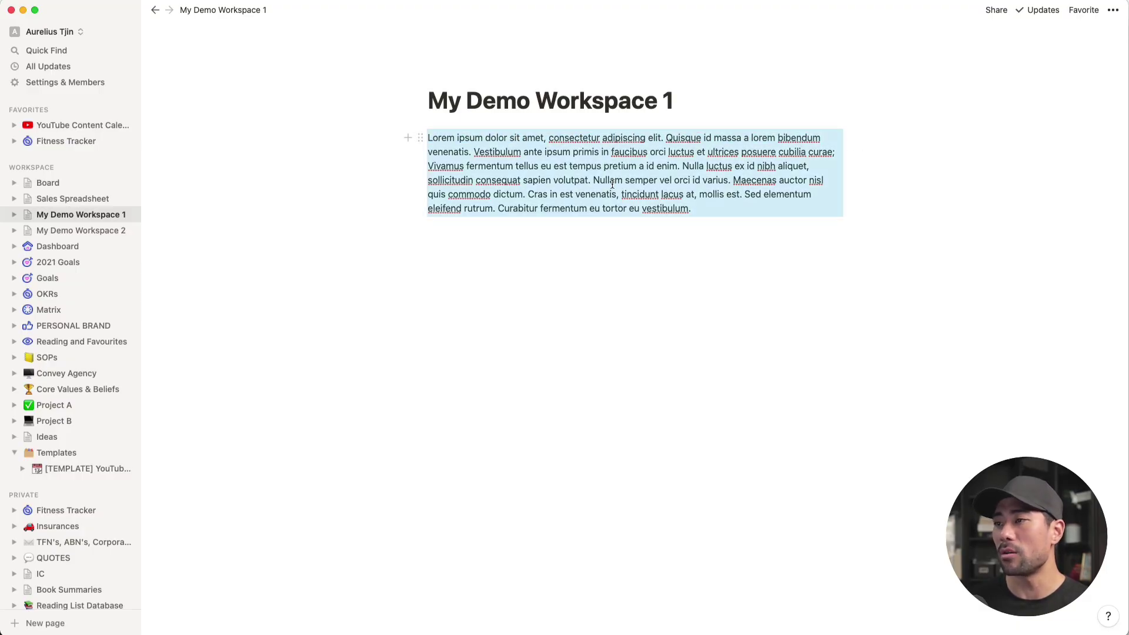
{"action": "key", "text": "super+c"}
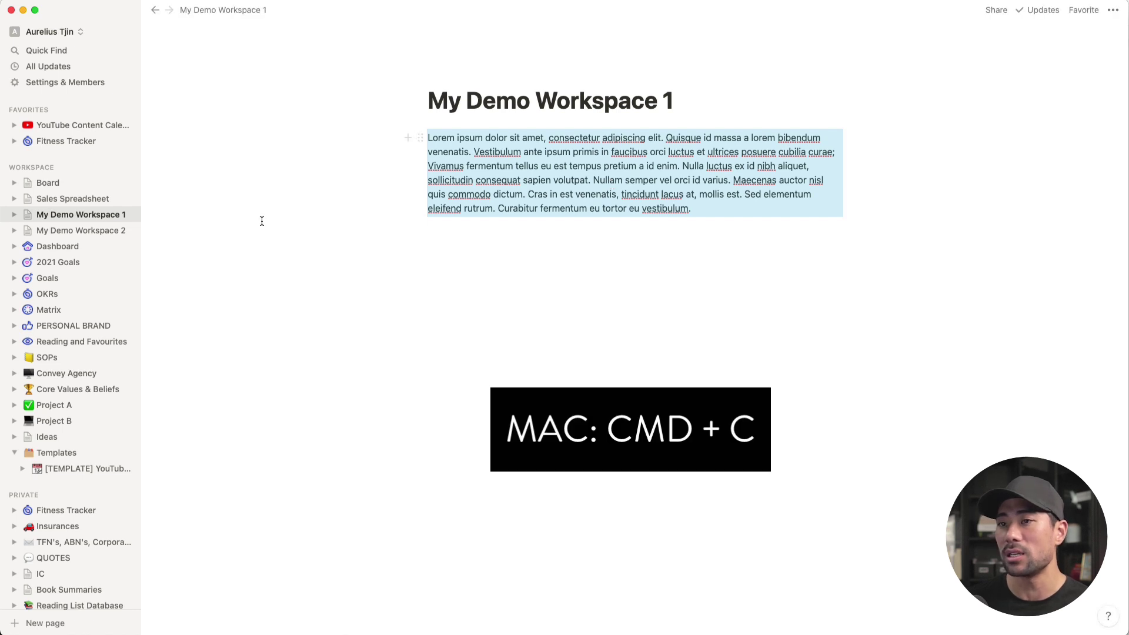
{"action": "left_click", "coordinate": [94, 236]}
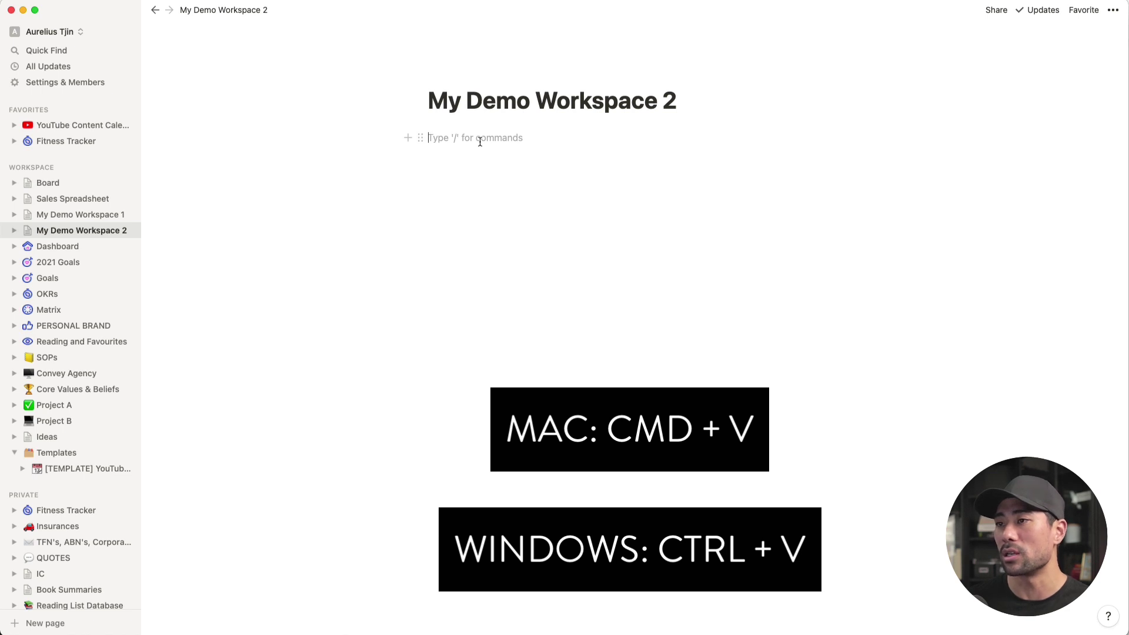
{"action": "key", "text": "super+v"}
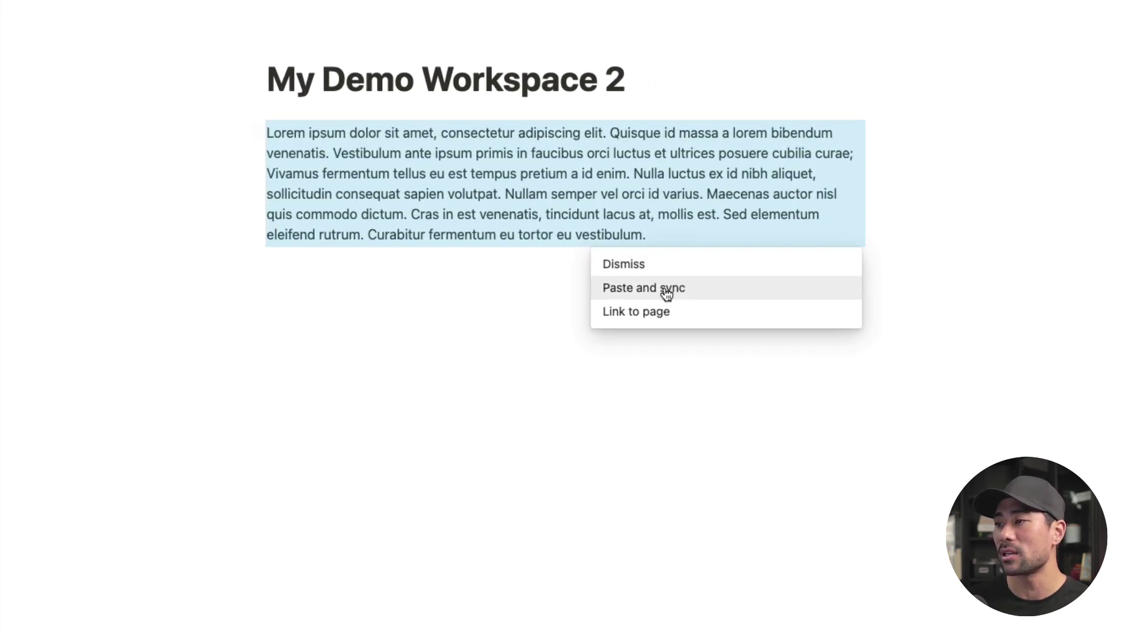
{"action": "left_click", "coordinate": [666, 292]}
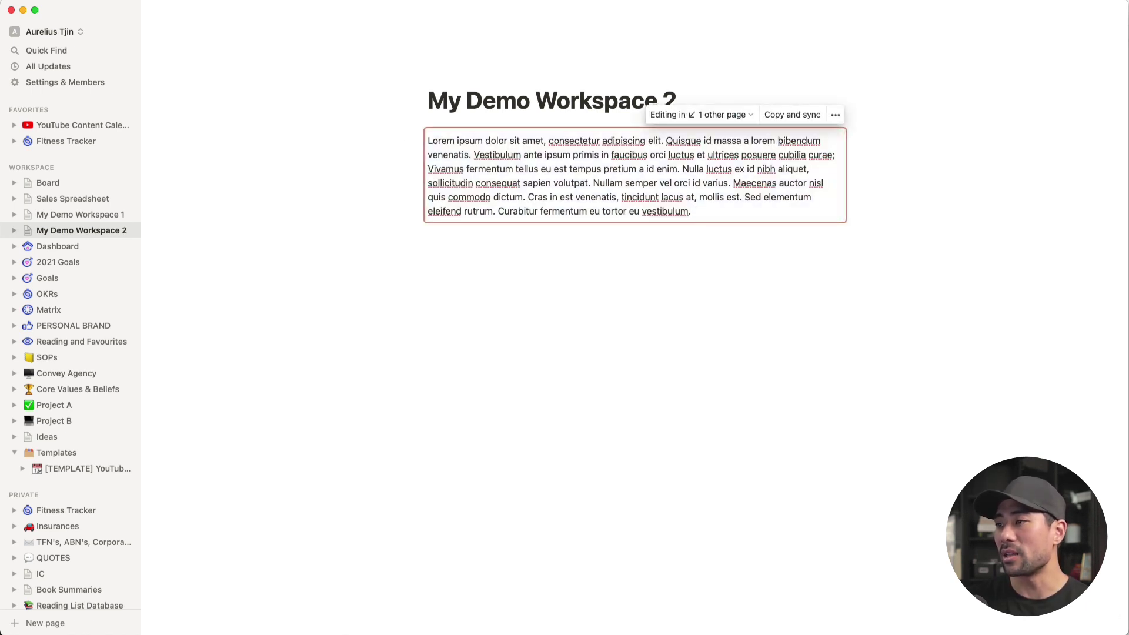
{"action": "key", "text": "Return"}
{"action": "key", "text": "Return"}
{"action": "type", "text": "UPDATE"}
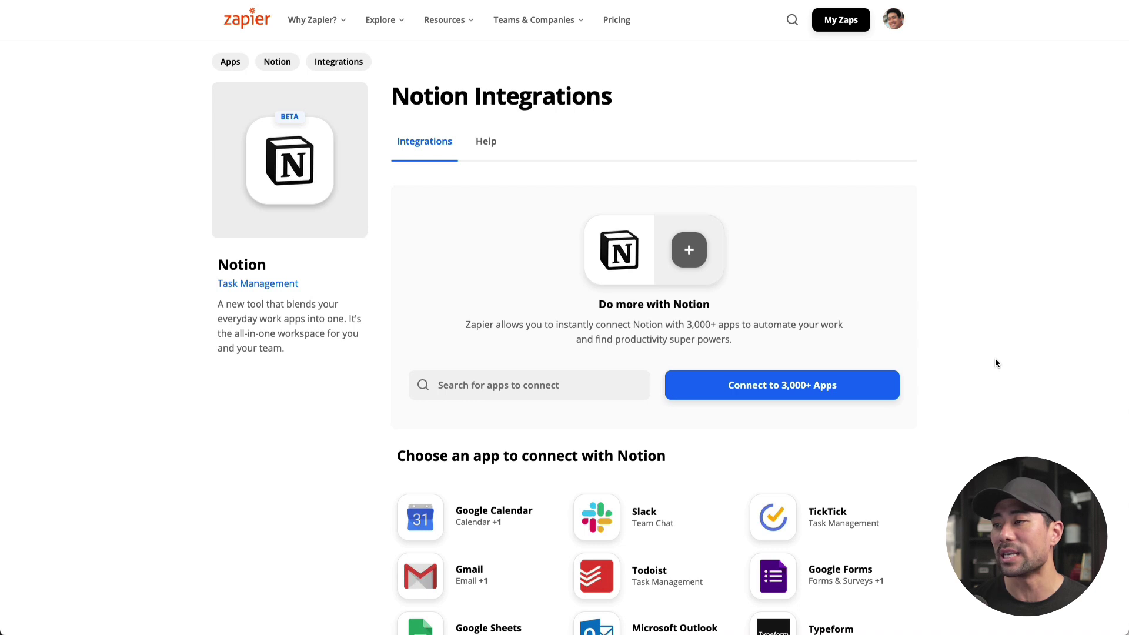
Step: Scroll through Zapier's Notion Integrations page
{"action": "scroll", "coordinate": [987, 440], "scroll_direction": "down", "scroll_amount": 2}
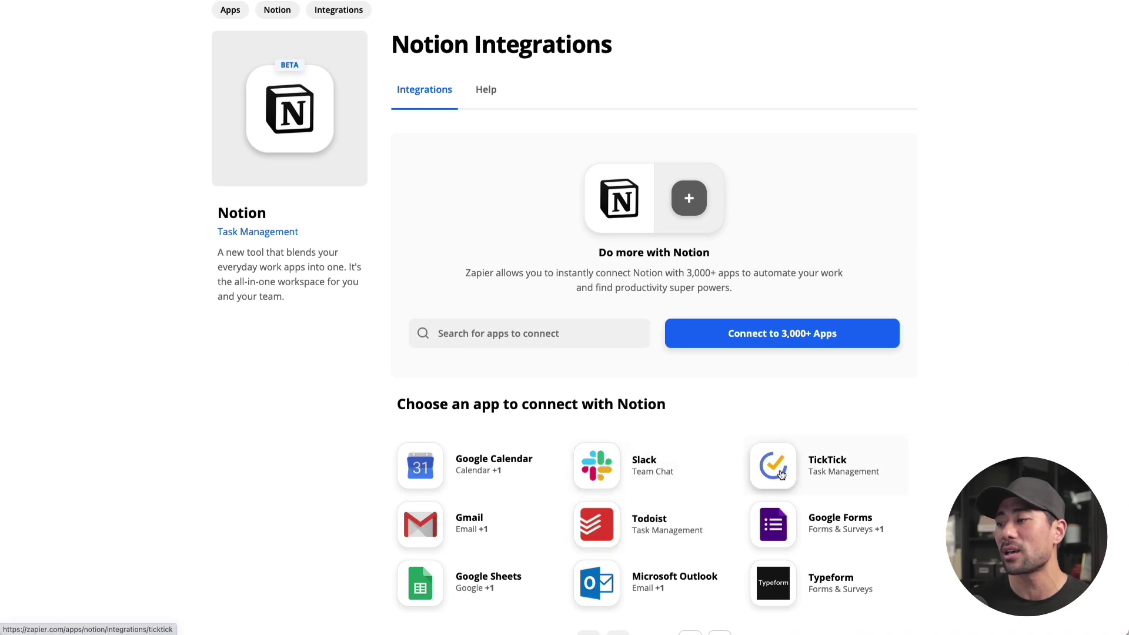
{"action": "scroll", "coordinate": [879, 531], "scroll_direction": "down", "scroll_amount": 5}
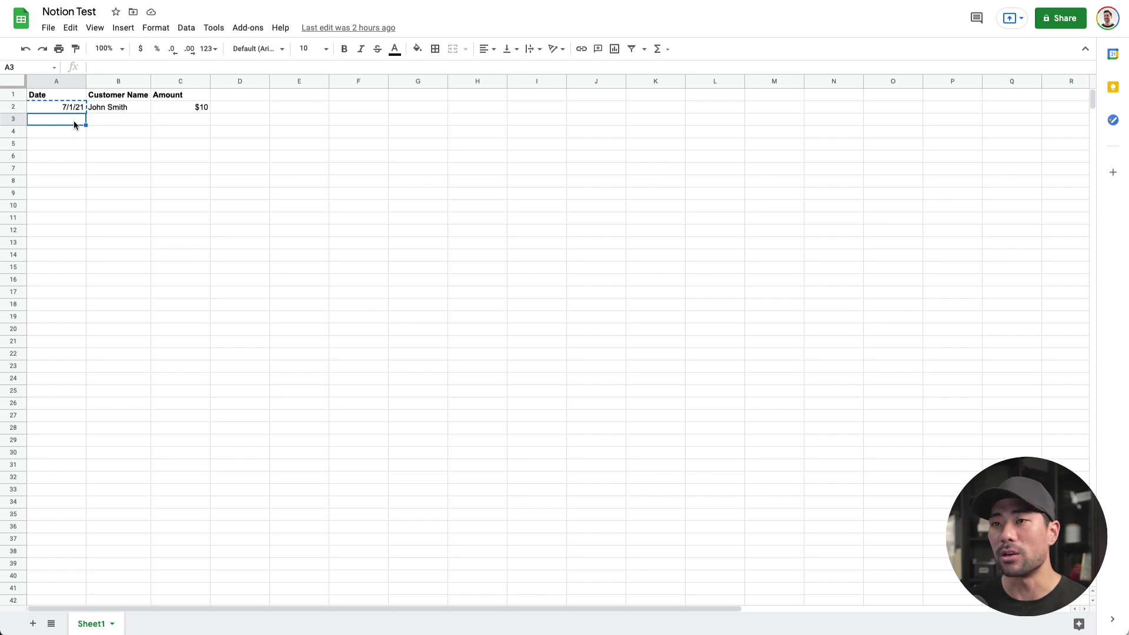
Step: Fill row 3 of Notion Test with date 7/1/21, a customer name and $20
{"action": "key", "text": "ctrl+v"}
{"action": "left_click", "coordinate": [108, 122]}
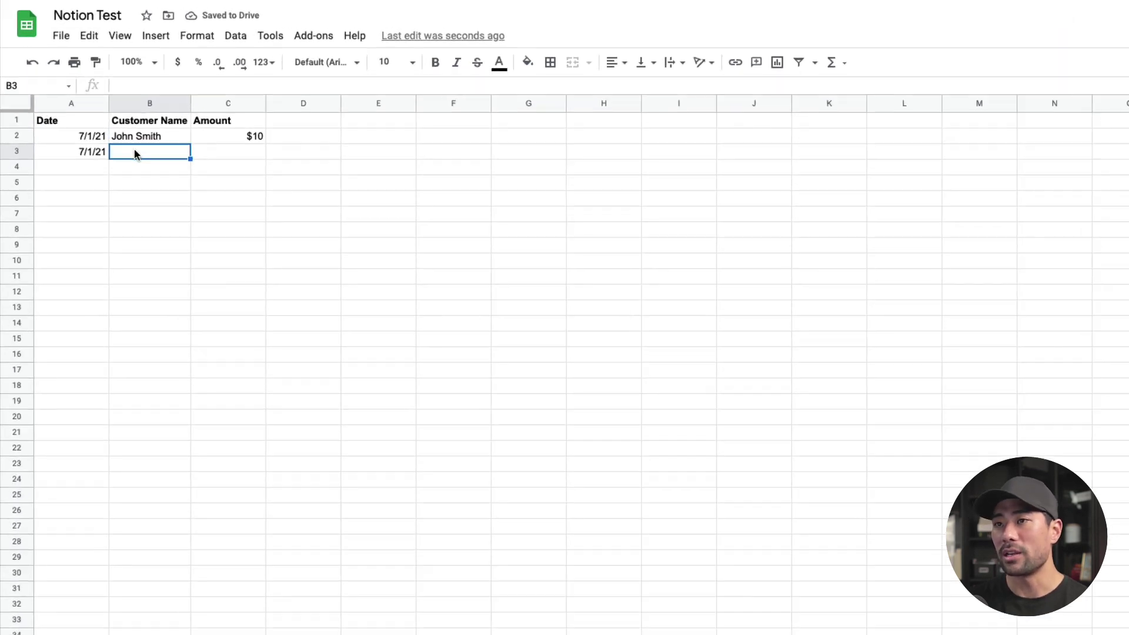
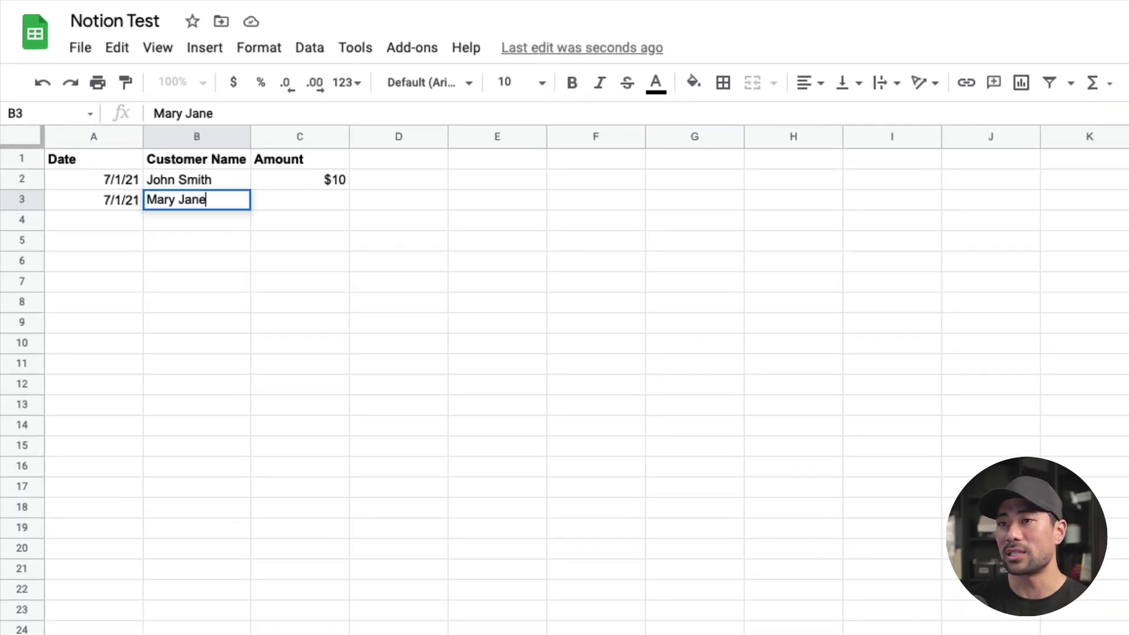
{"action": "left_click", "coordinate": [280, 194]}
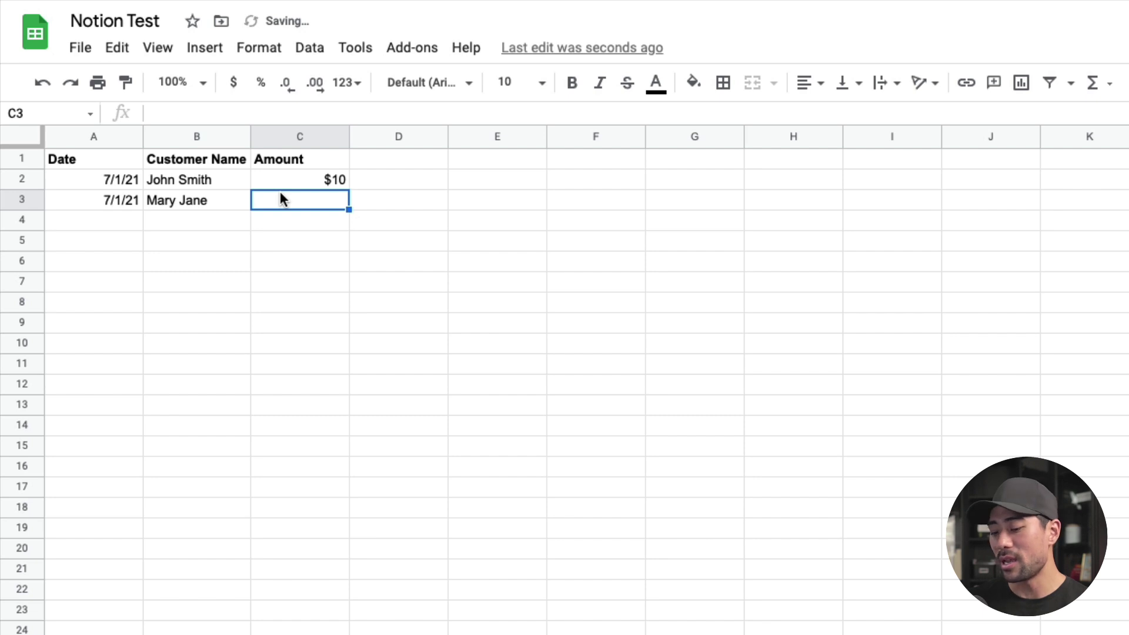
{"action": "type", "text": "$20"}
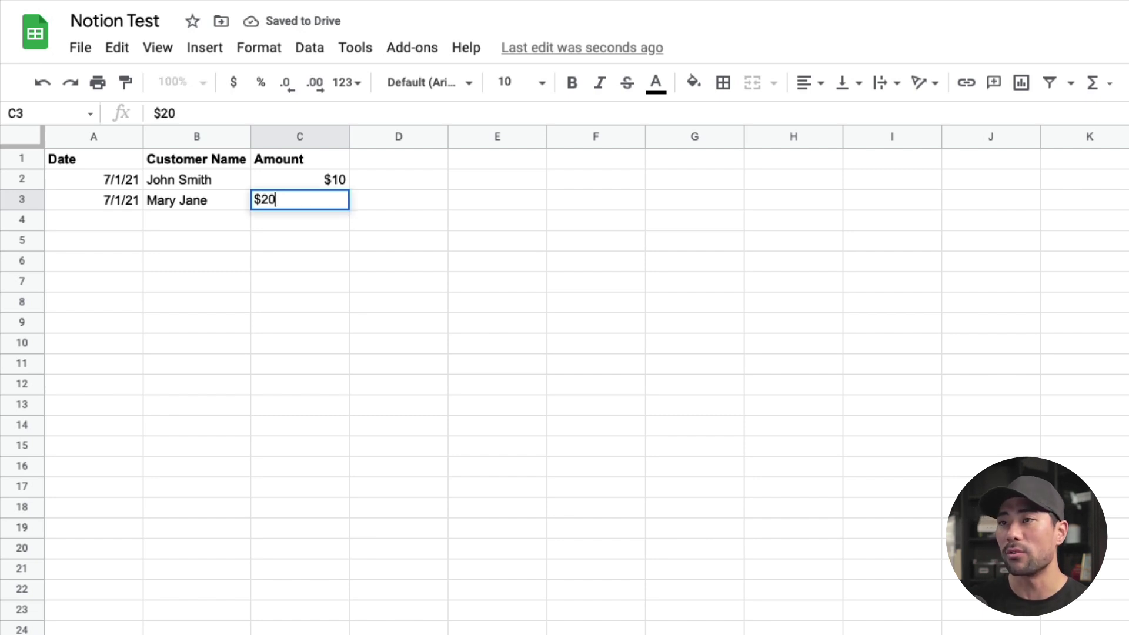
{"action": "left_click", "coordinate": [373, 284]}
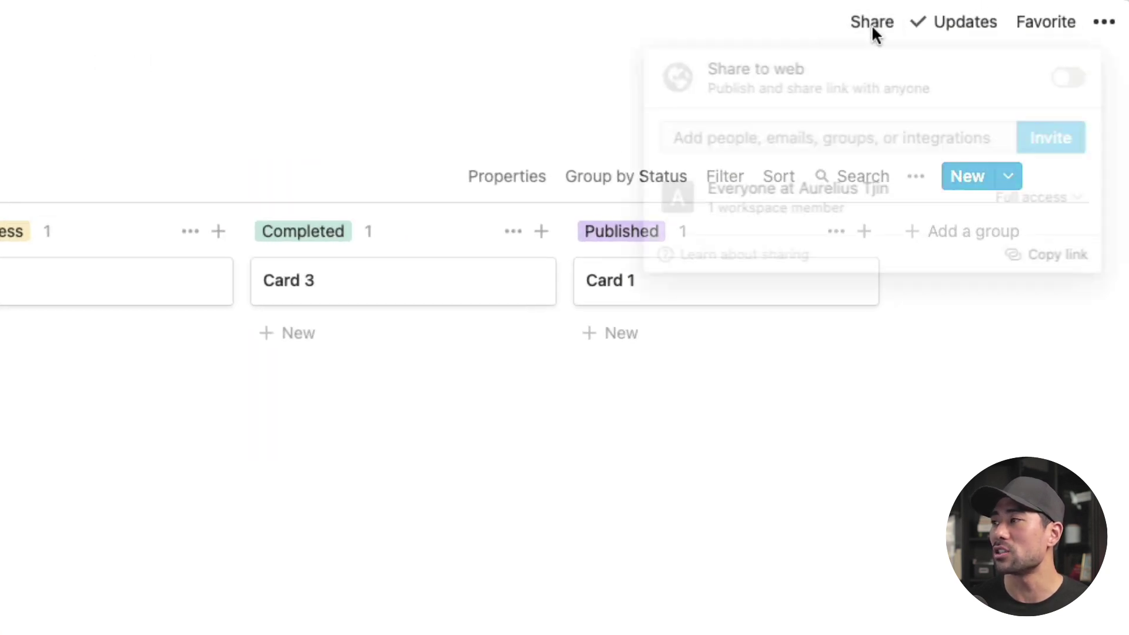
Step: Publish the Board page to the web
{"action": "left_click", "coordinate": [1084, 85]}
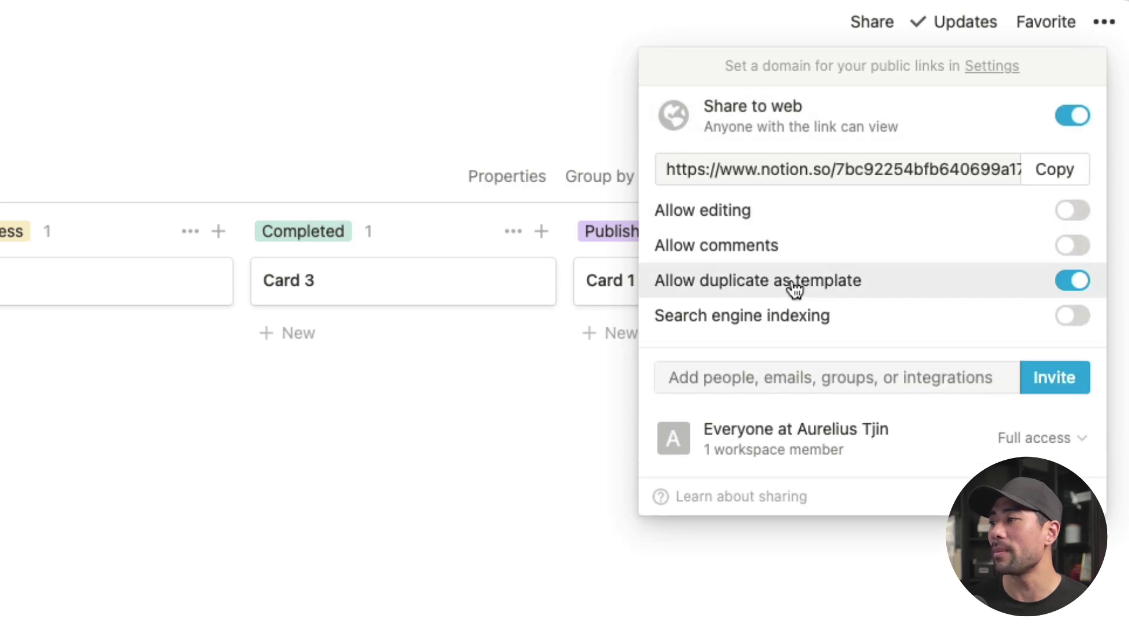
{"action": "mouse_move", "coordinate": [794, 291]}
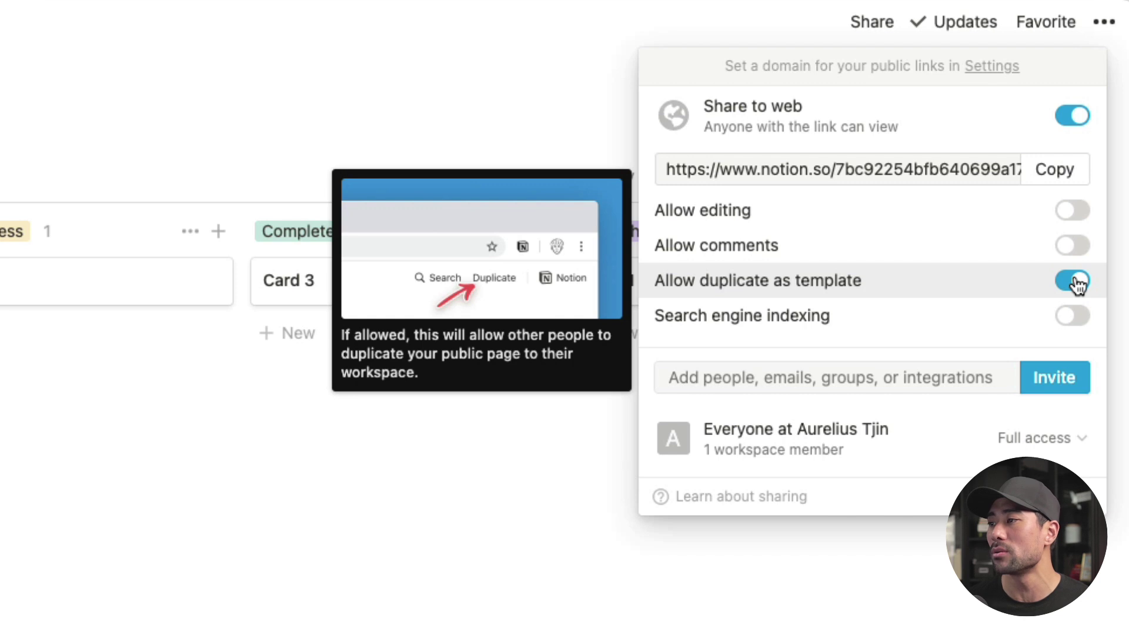
{"action": "mouse_move", "coordinate": [1074, 214]}
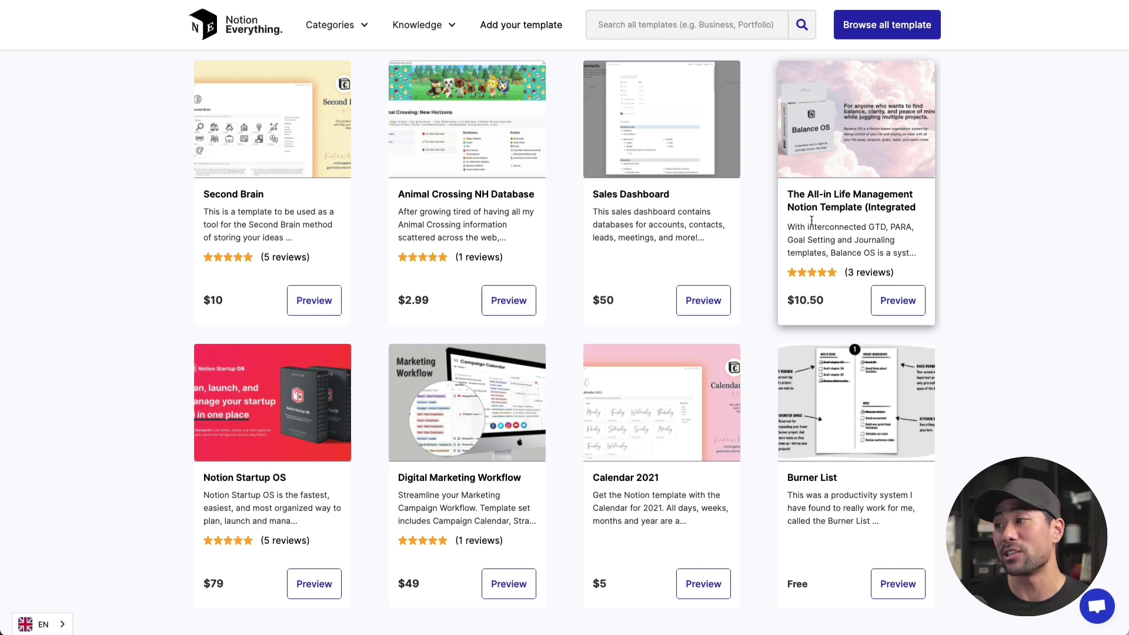
Step: Scroll through the Notion Everything template listings
{"action": "scroll", "coordinate": [978, 318], "scroll_direction": "down", "scroll_amount": 2}
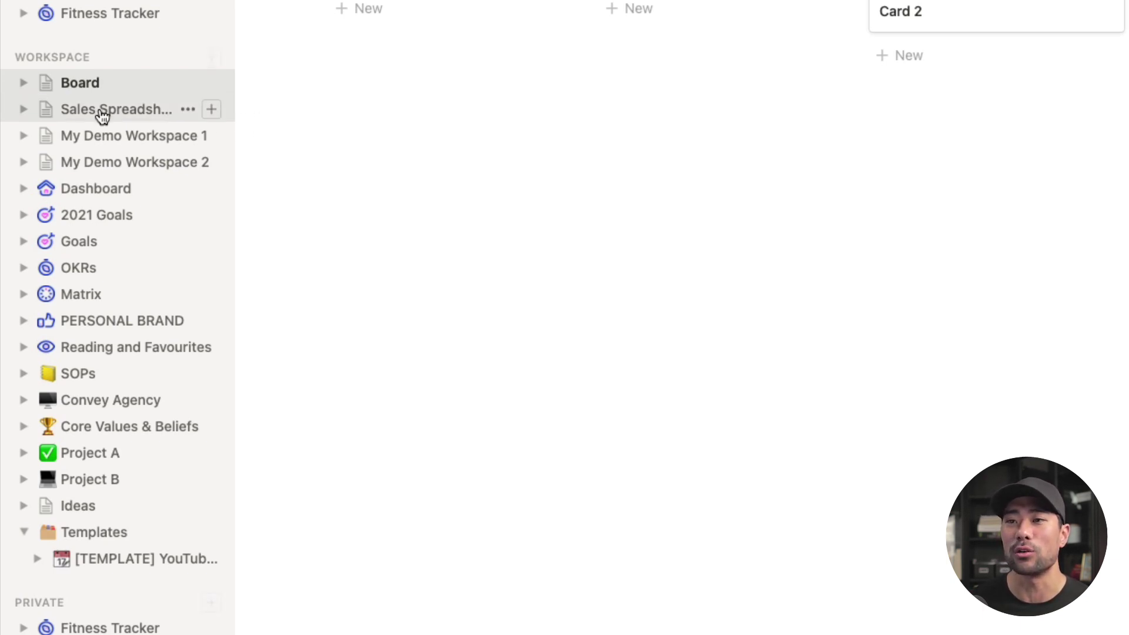
Step: Open the Board page's icon picker on the Upload an image option
{"action": "left_click", "coordinate": [47, 83]}
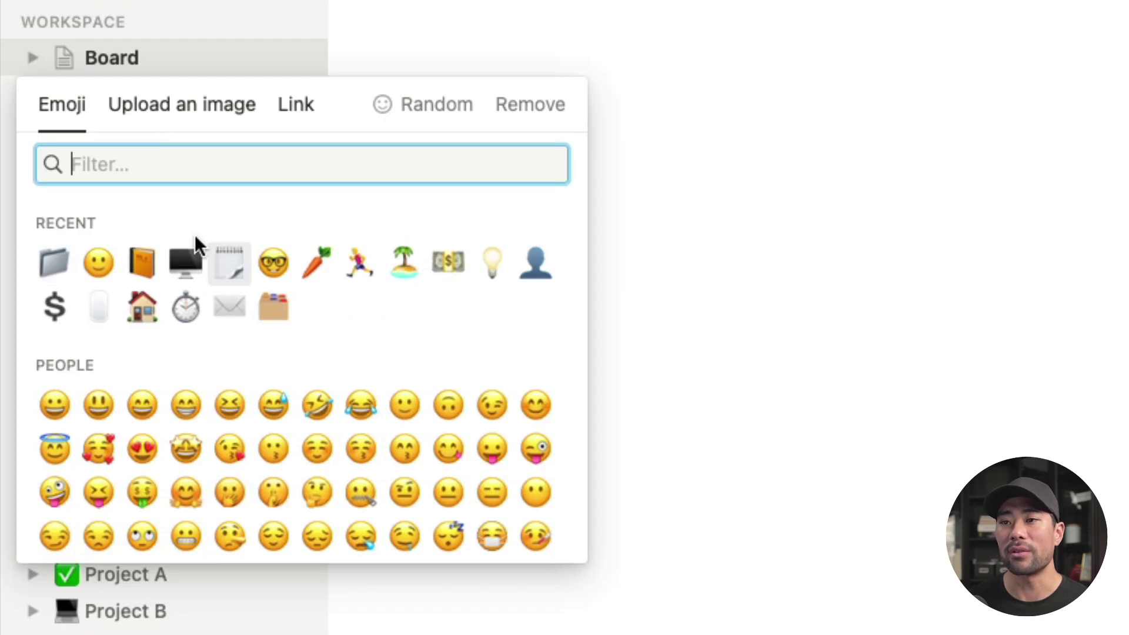
{"action": "left_click", "coordinate": [155, 118]}
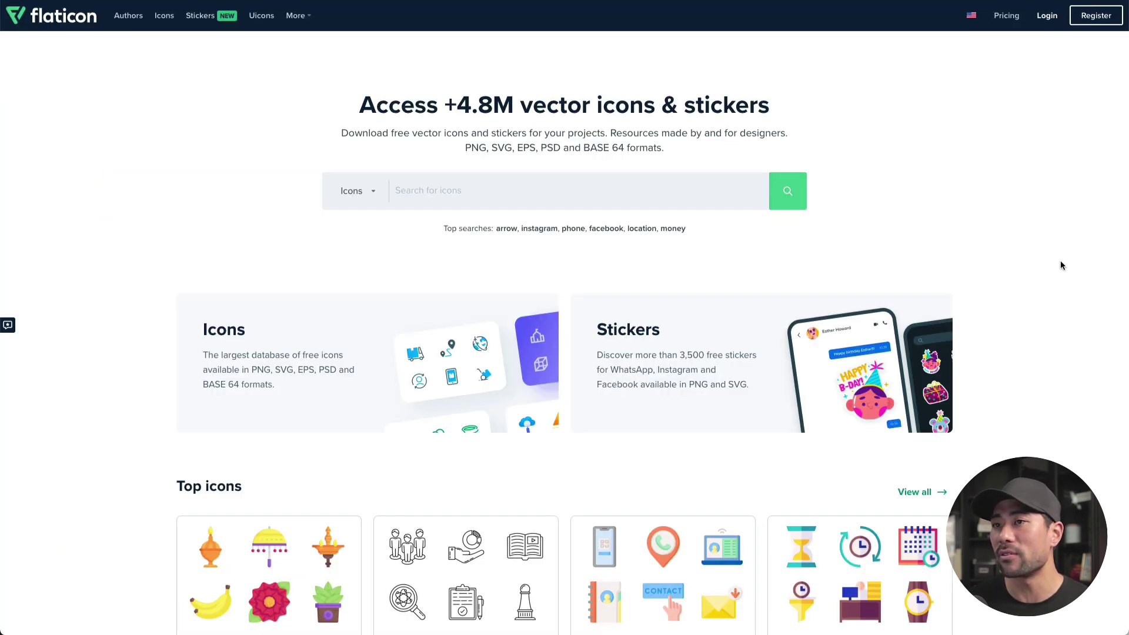
Step: Browse the Flaticon site, then switch to the folder of downloaded PNG icons
{"action": "scroll", "coordinate": [1066, 262], "scroll_direction": "down", "scroll_amount": 3}
{"action": "scroll", "coordinate": [1073, 269], "scroll_direction": "up", "scroll_amount": 3}
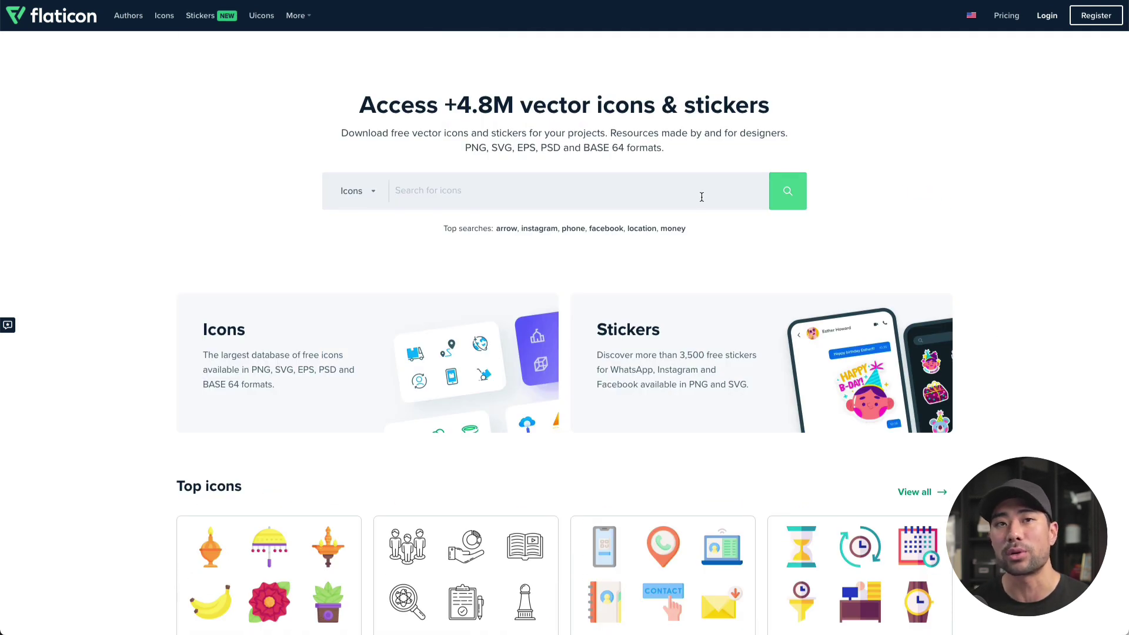
{"action": "key", "text": "super+Tab"}
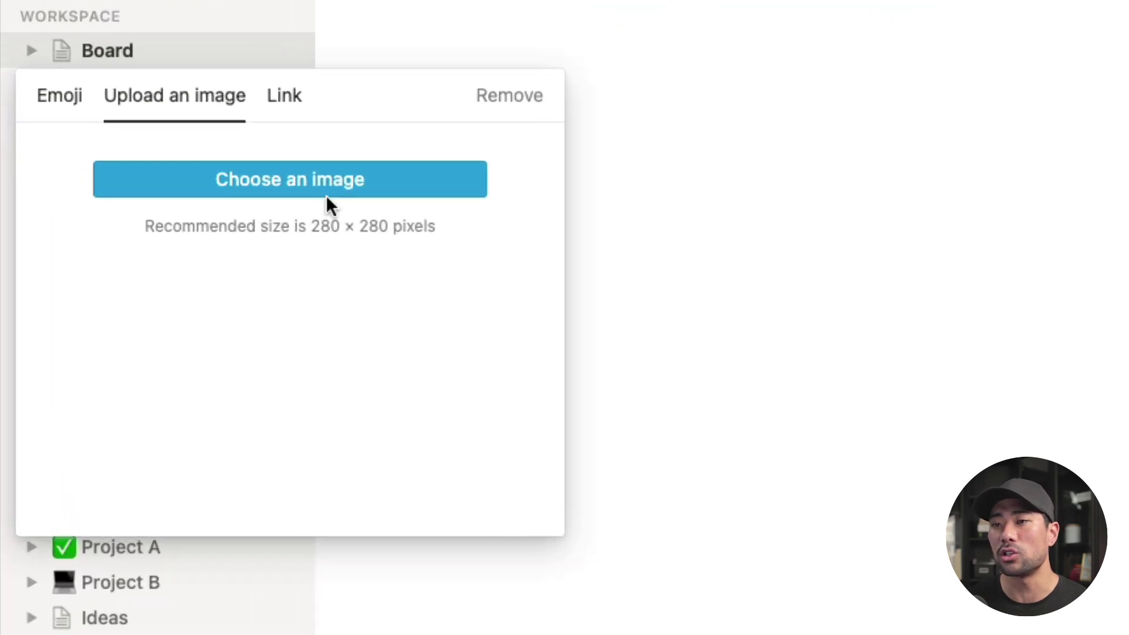
Step: Upload 002-loading.png from the png folder as the Board page's icon
{"action": "left_click", "coordinate": [332, 197]}
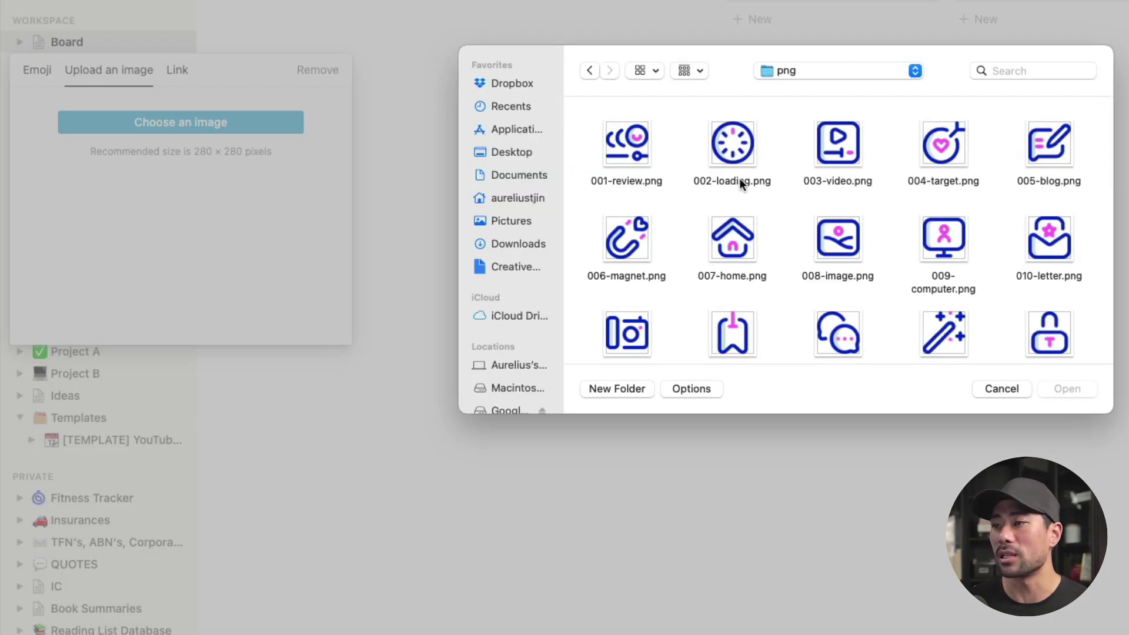
{"action": "double_click", "coordinate": [735, 150]}
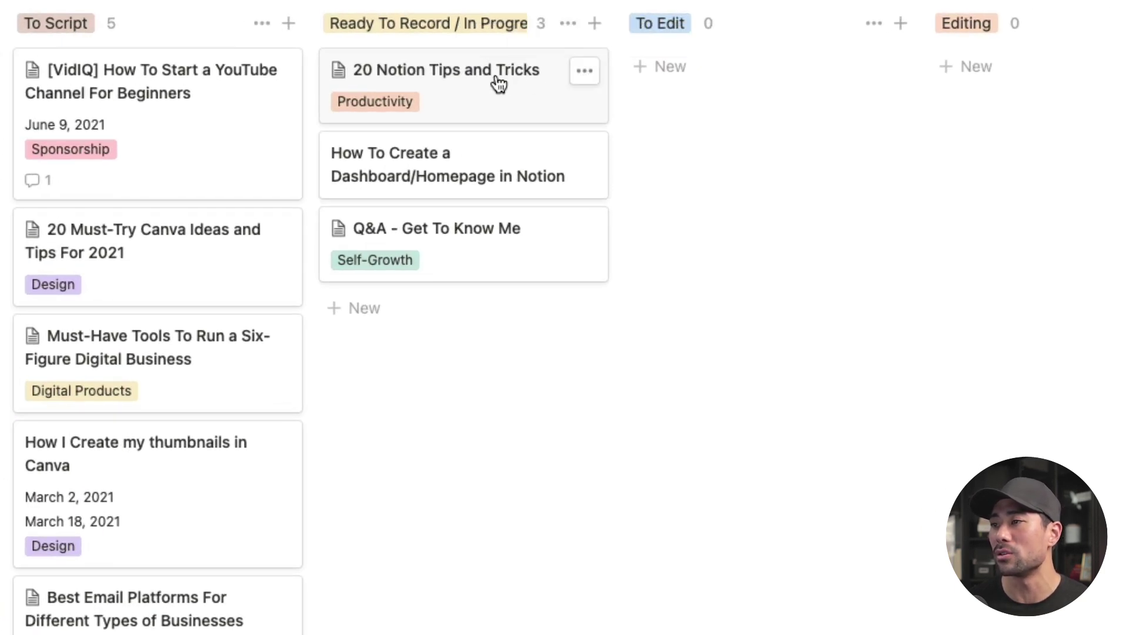
Step: Open the 20 Notion Tips and Tricks card's Publication Date property from its actions menu
{"action": "left_click", "coordinate": [584, 74]}
{"action": "mouse_move", "coordinate": [718, 323]}
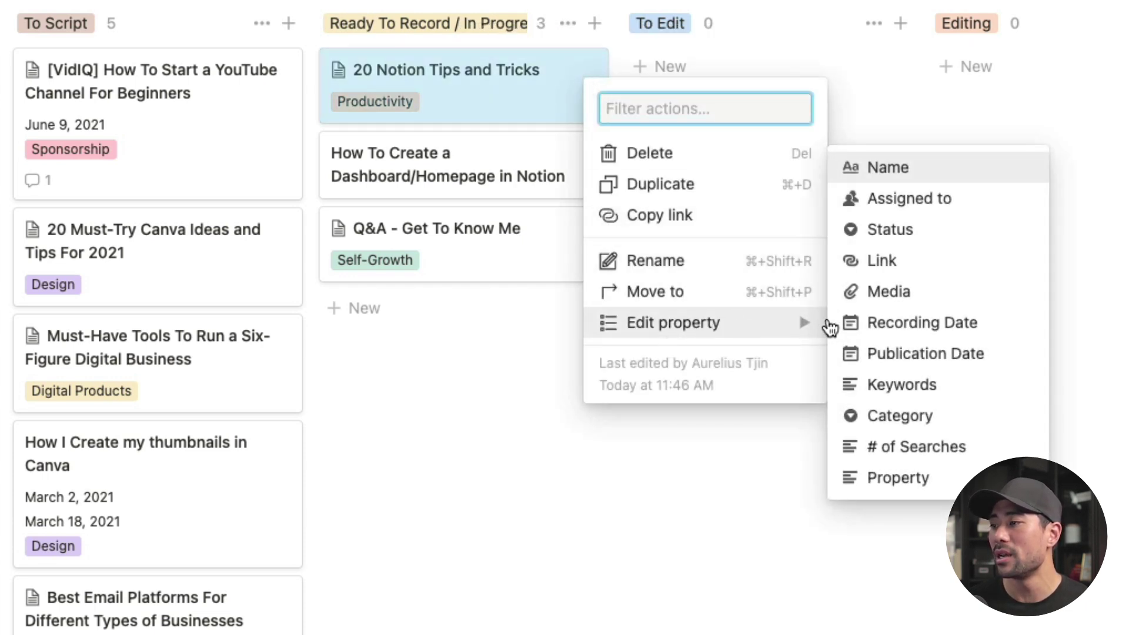
{"action": "left_click", "coordinate": [888, 355]}
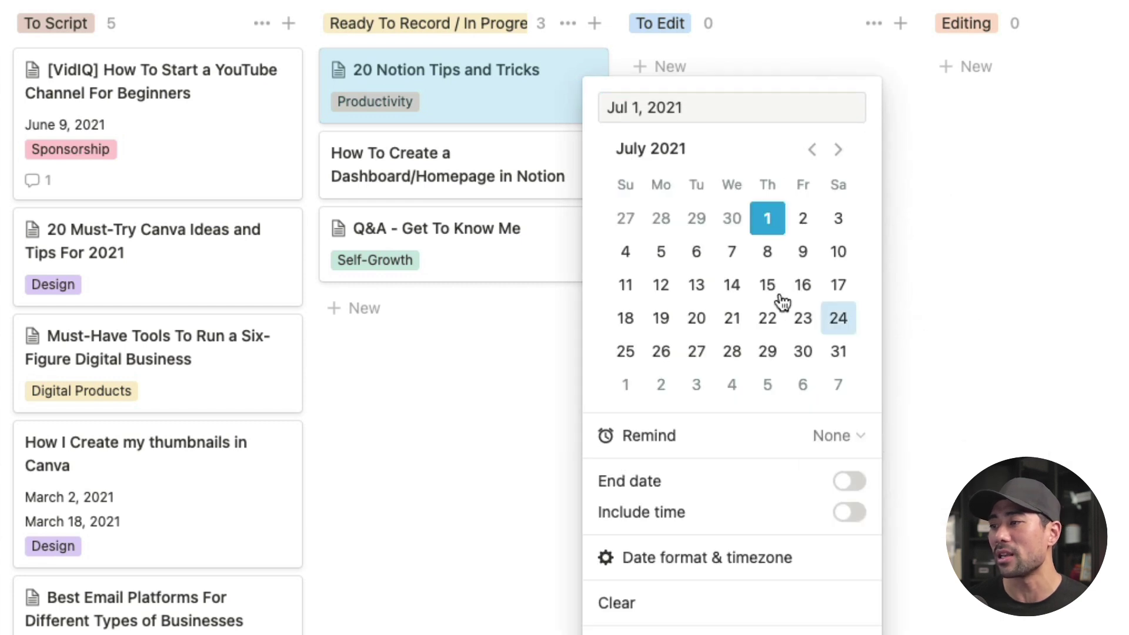
{"action": "key", "text": "Escape"}
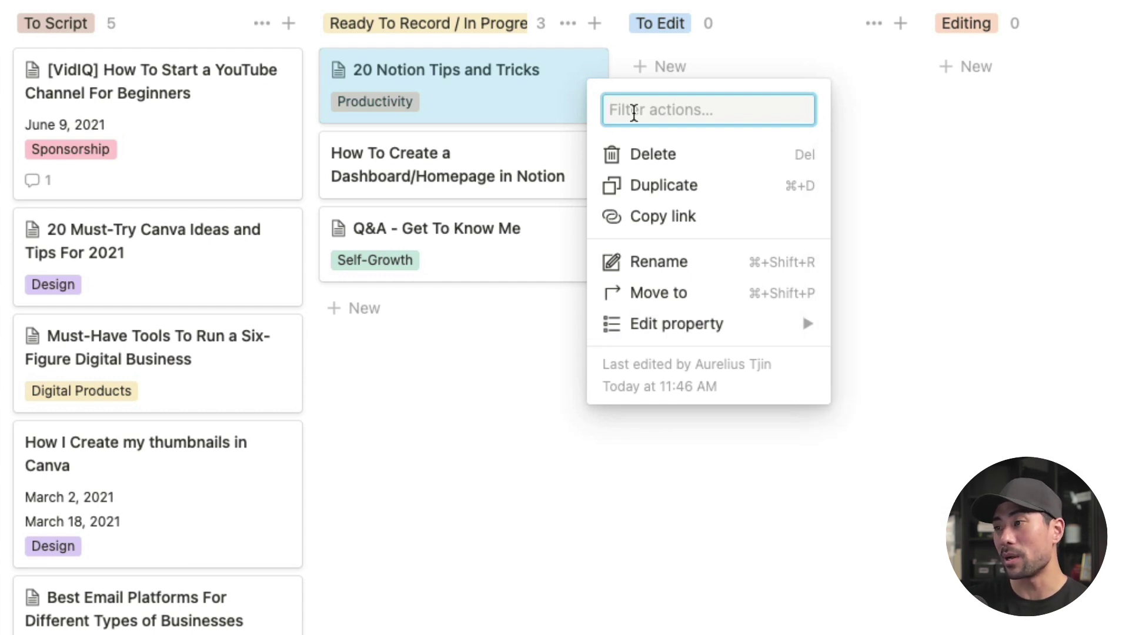
{"action": "type", "text": "pu"}
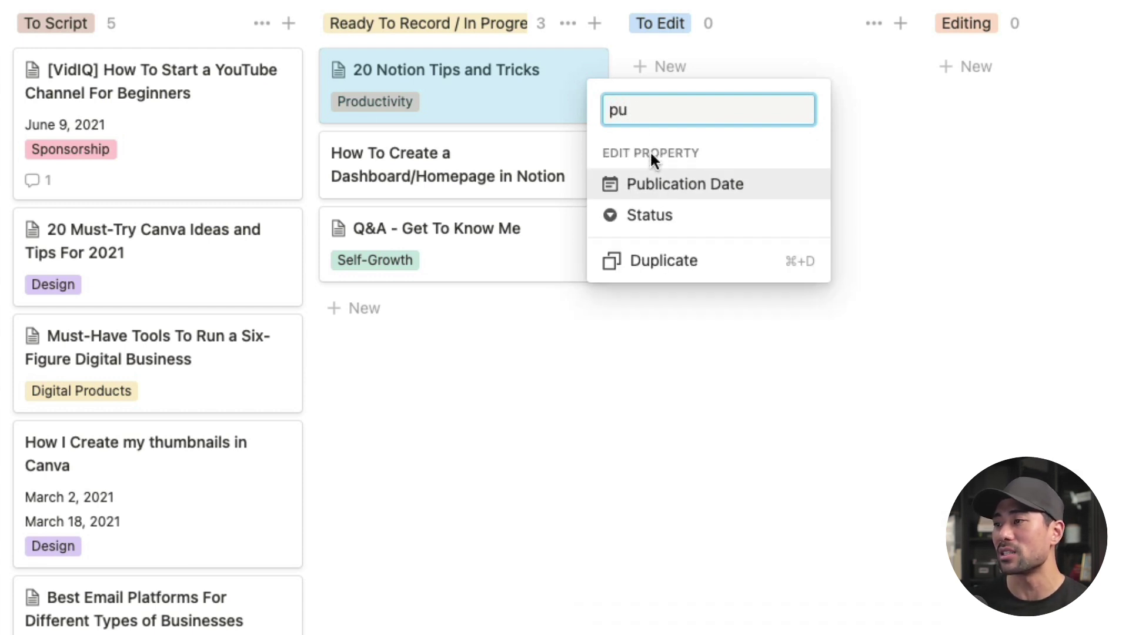
{"action": "left_click", "coordinate": [677, 186]}
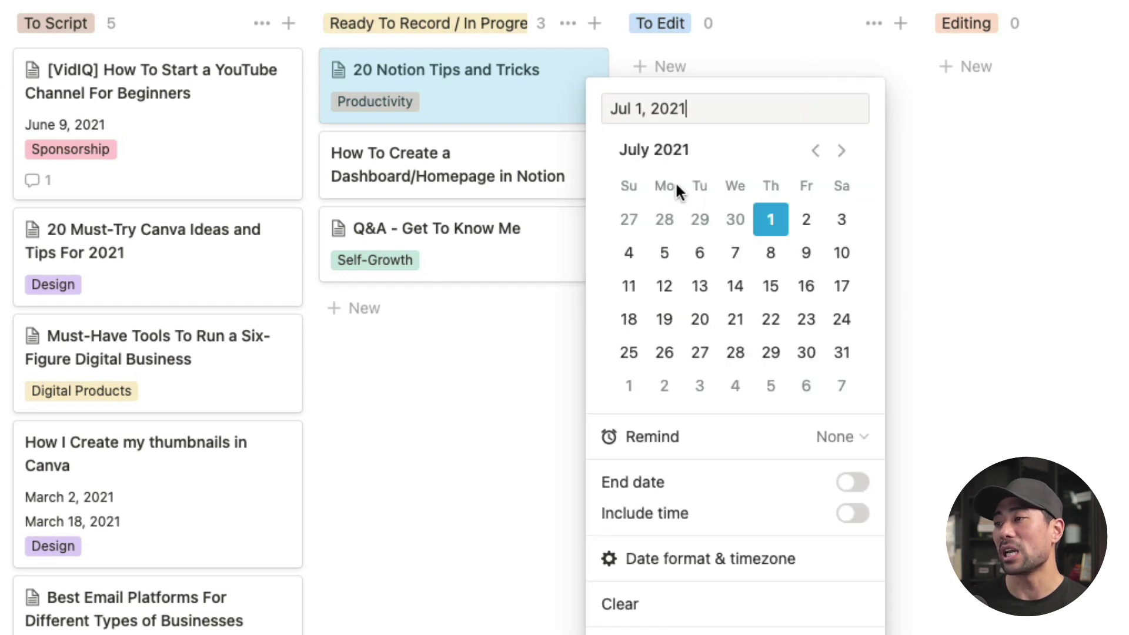
{"action": "left_click", "coordinate": [586, 85]}
Step: Filter the card's actions for Category and edit it, still set to Productivity
{"action": "left_click", "coordinate": [586, 73]}
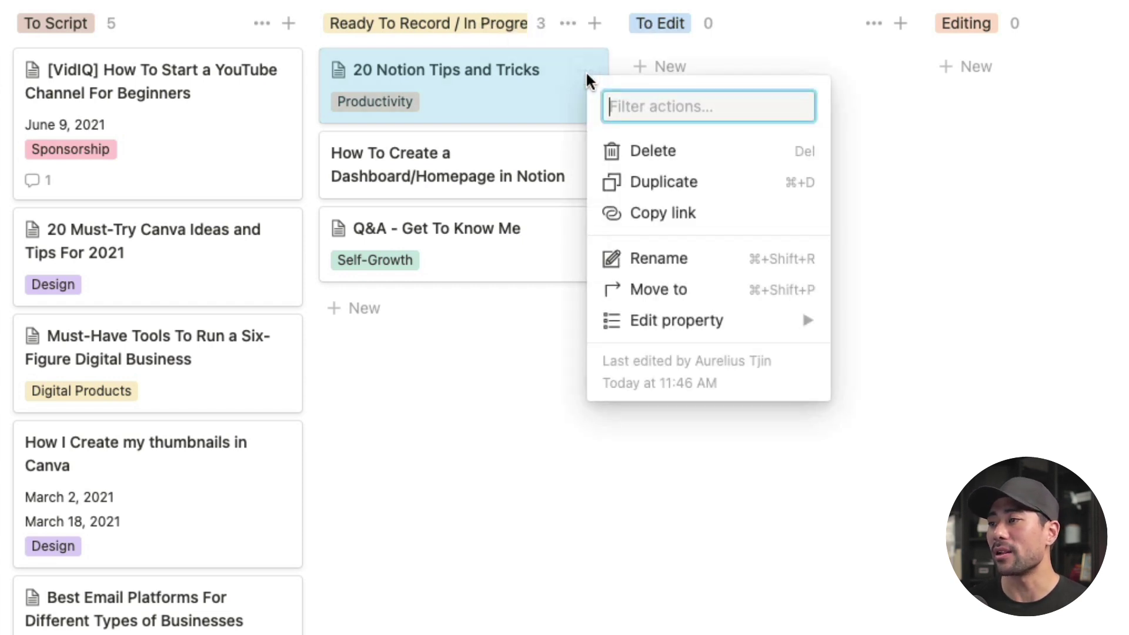
{"action": "type", "text": "ca"}
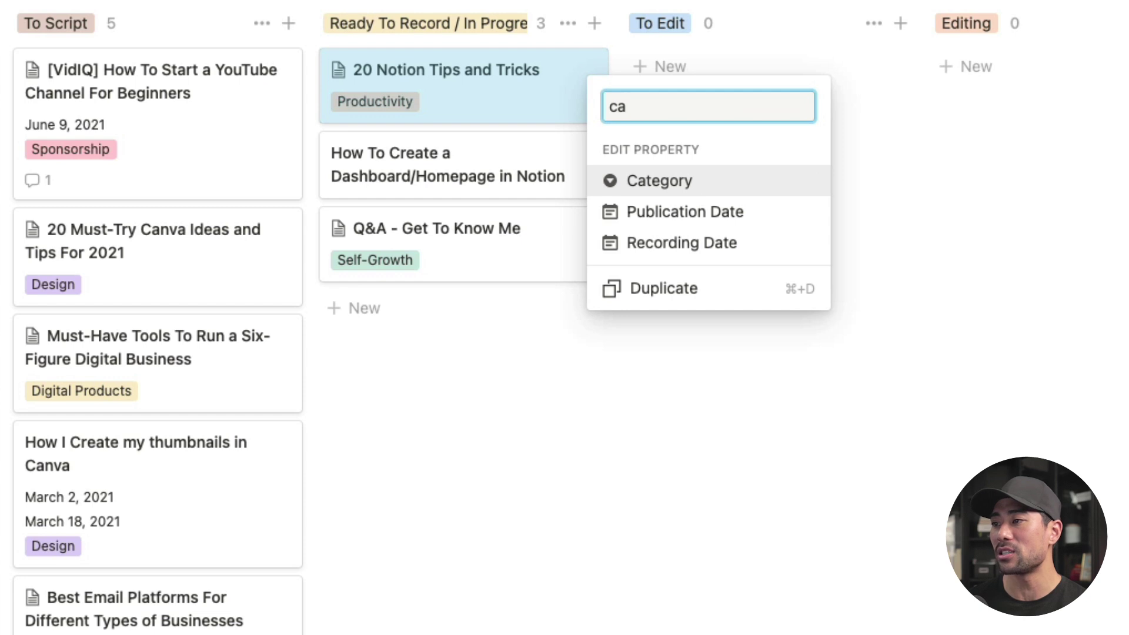
{"action": "left_click", "coordinate": [653, 188]}
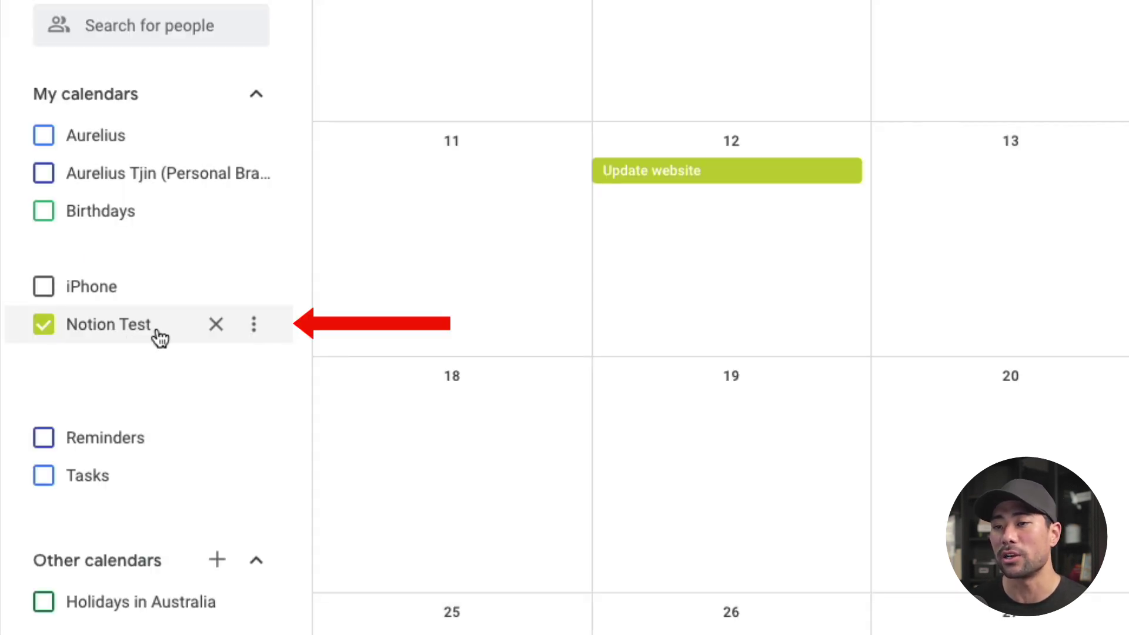
Step: Copy the Notion Test calendar's public URL from its Settings and sharing page
{"action": "left_click", "coordinate": [258, 329]}
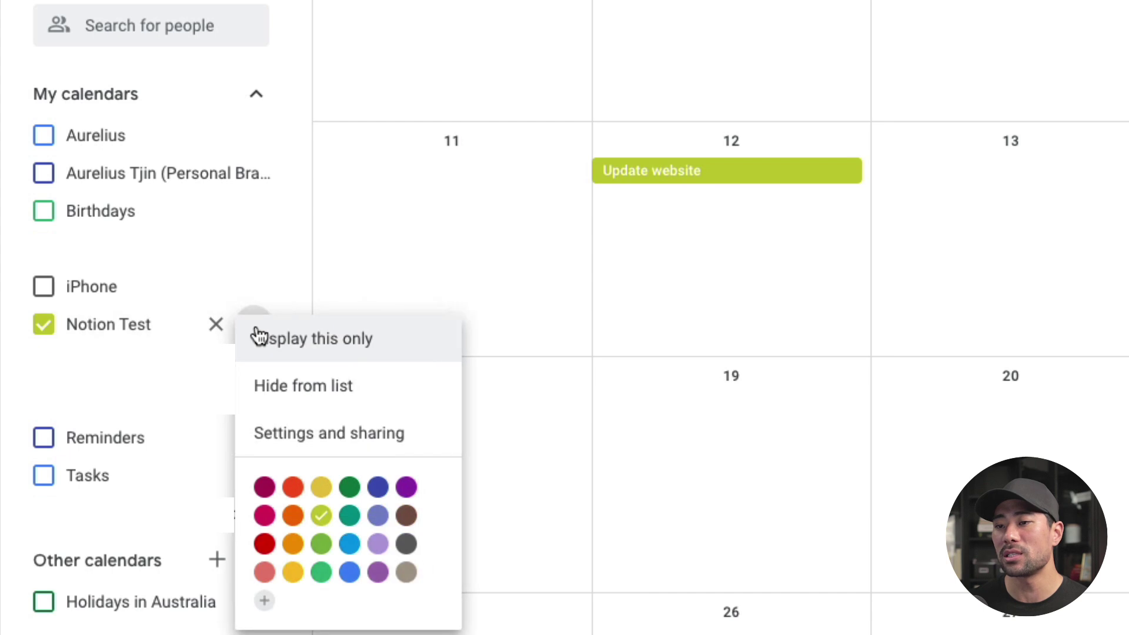
{"action": "left_click", "coordinate": [317, 433]}
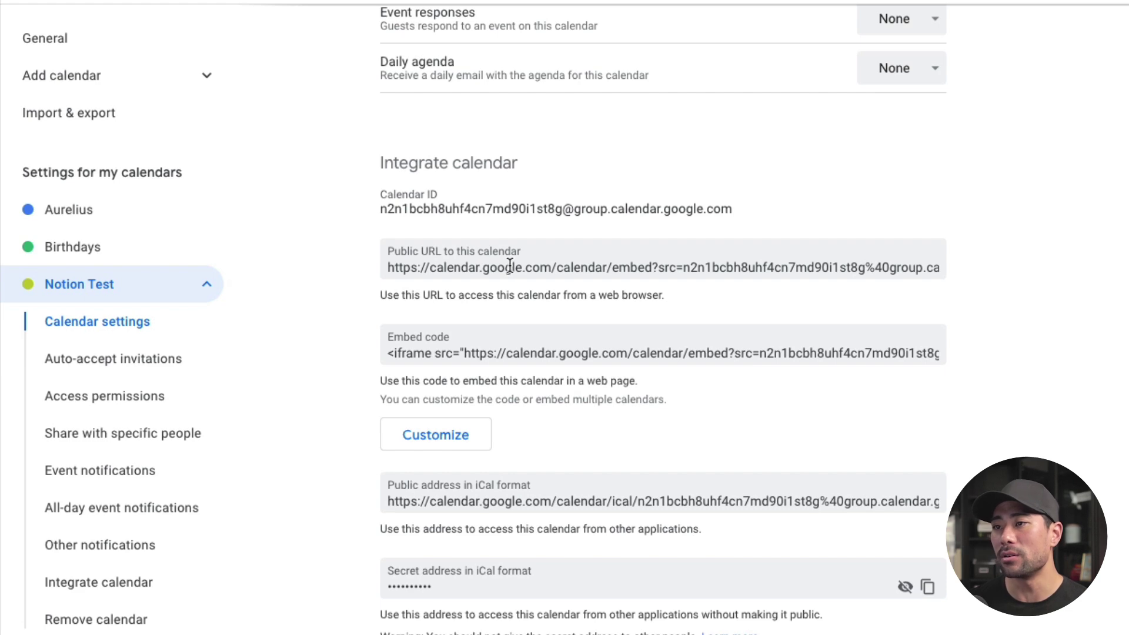
{"action": "right_click", "coordinate": [509, 264]}
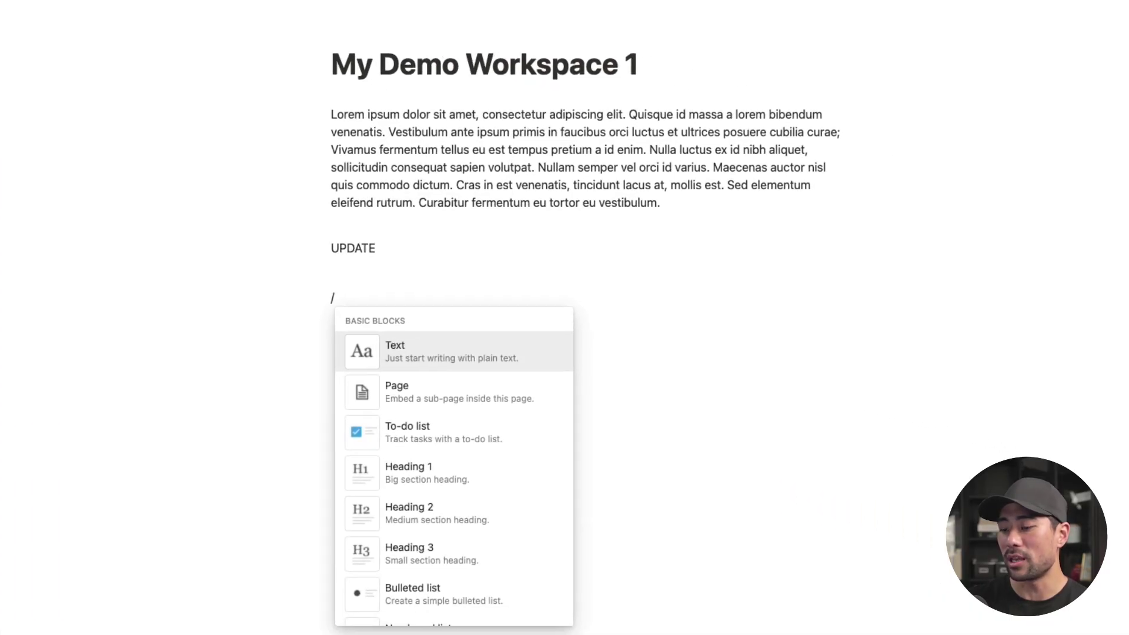
Step: Embed the copied Notion Test Google Calendar URL below UPDATE and widen it across the page
{"action": "type", "text": "embe"}
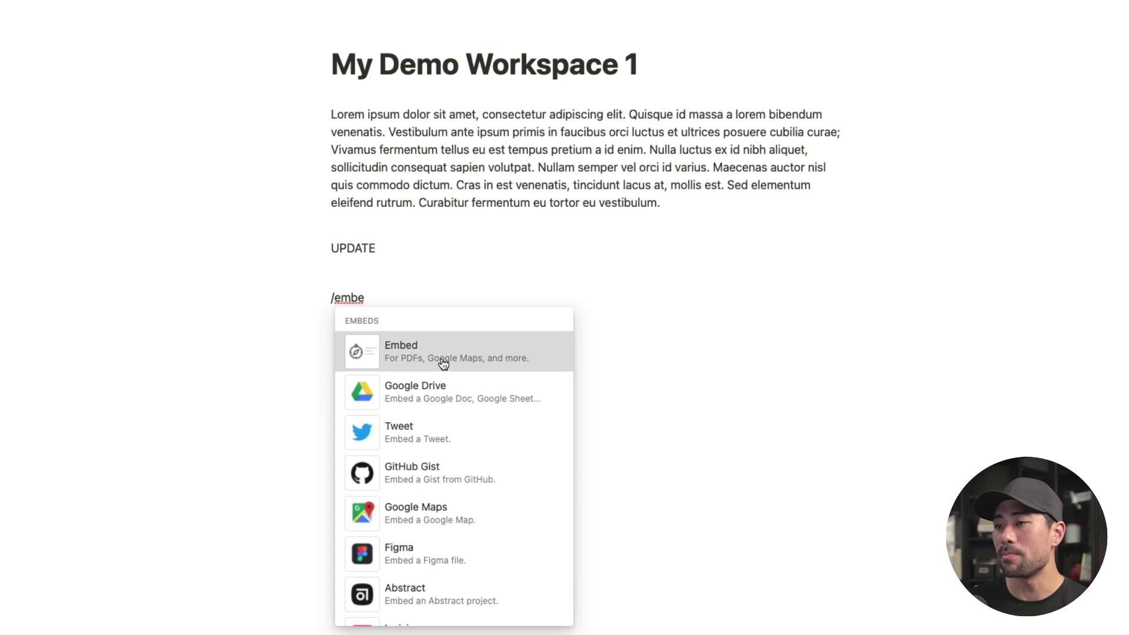
{"action": "left_click", "coordinate": [447, 360]}
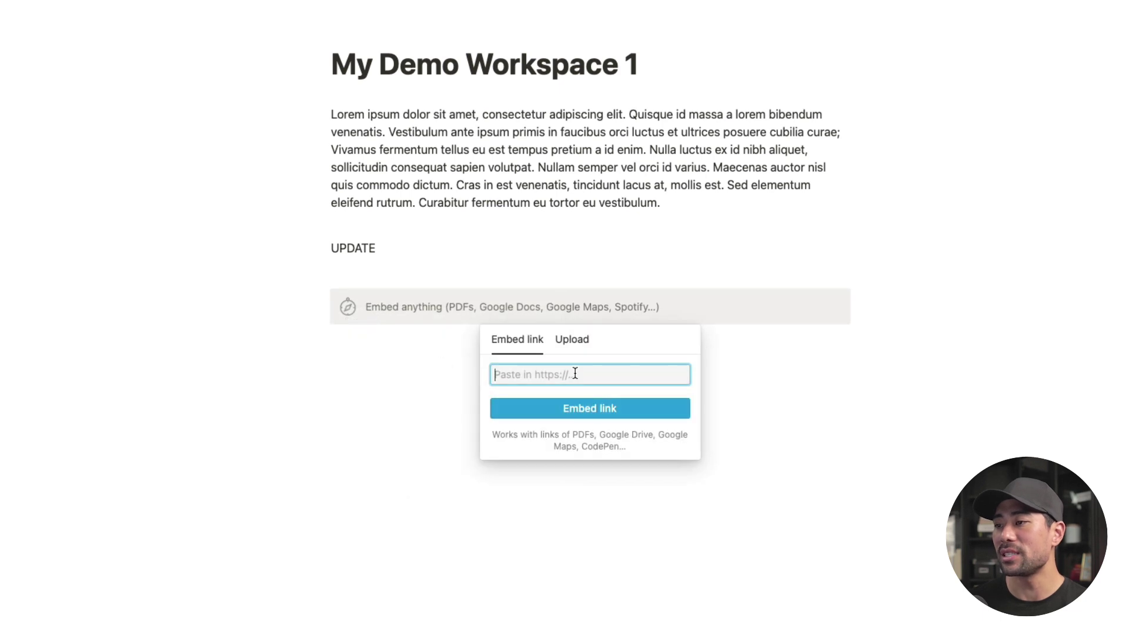
{"action": "right_click", "coordinate": [574, 373]}
{"action": "left_click", "coordinate": [561, 388]}
{"action": "left_click", "coordinate": [595, 412]}
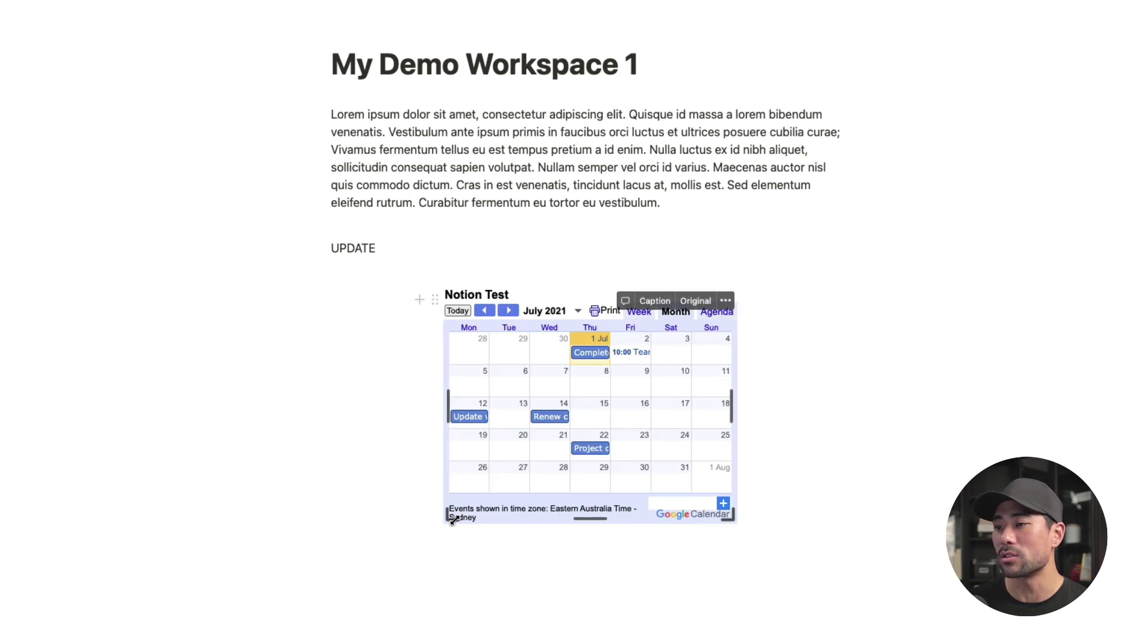
{"action": "left_click_drag", "start_coordinate": [449, 517], "coordinate": [291, 633]}
{"action": "scroll", "coordinate": [753, 538], "scroll_direction": "down", "scroll_amount": 3}
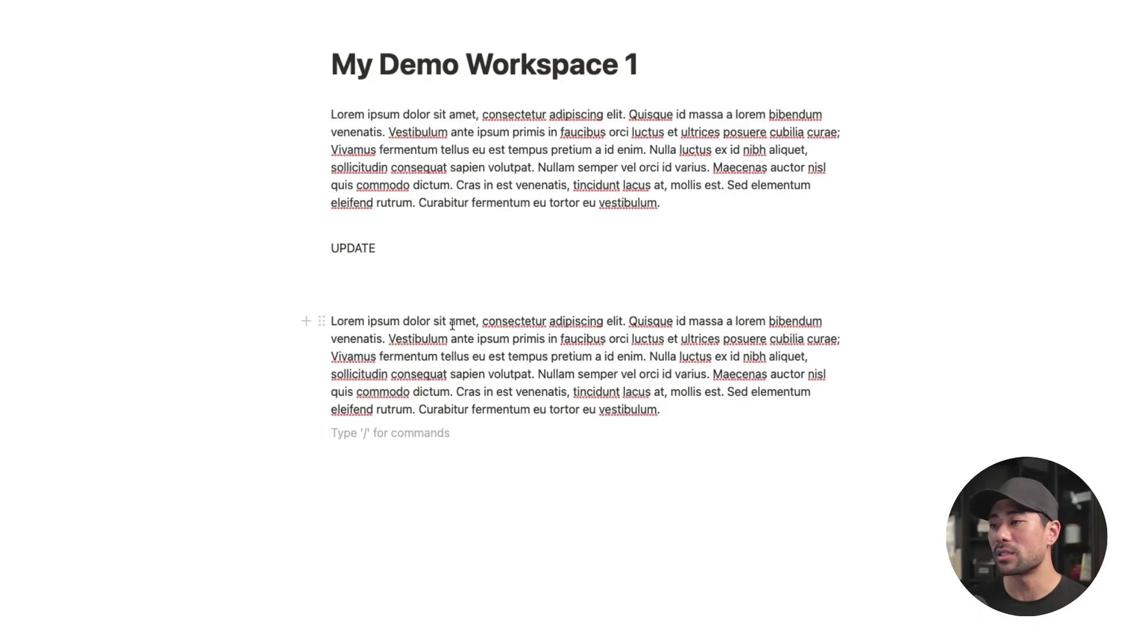
Step: Add an @ link to YouTube Content Calendar on a new line after the second paragraph
{"action": "left_click", "coordinate": [675, 414]}
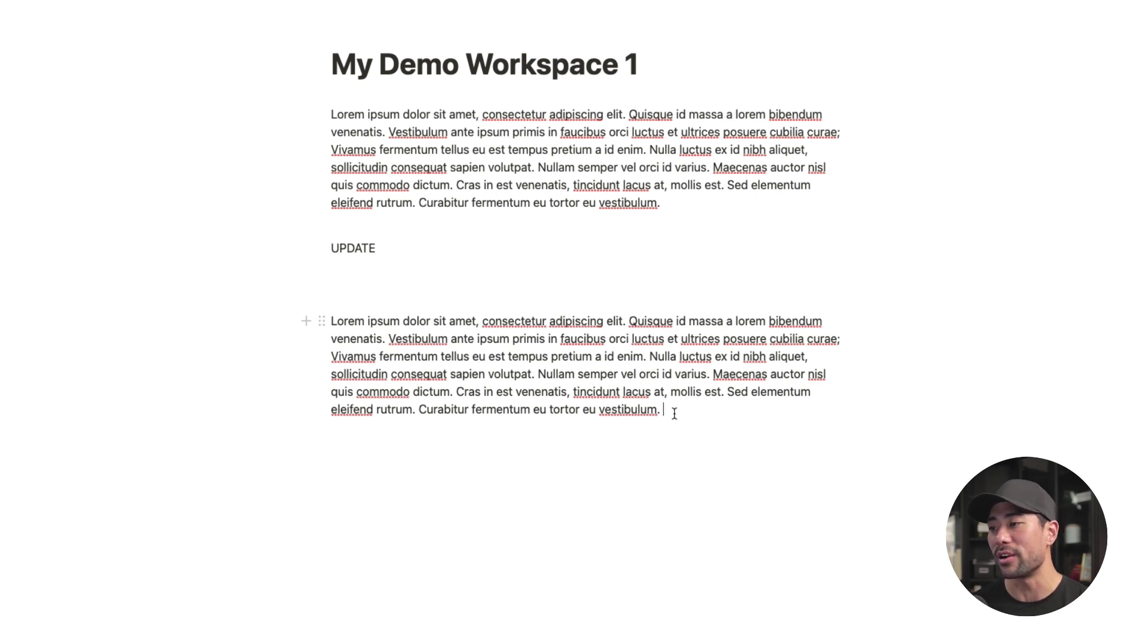
{"action": "key", "text": "Return"}
{"action": "scroll", "coordinate": [585, 248], "scroll_direction": "down", "scroll_amount": 2}
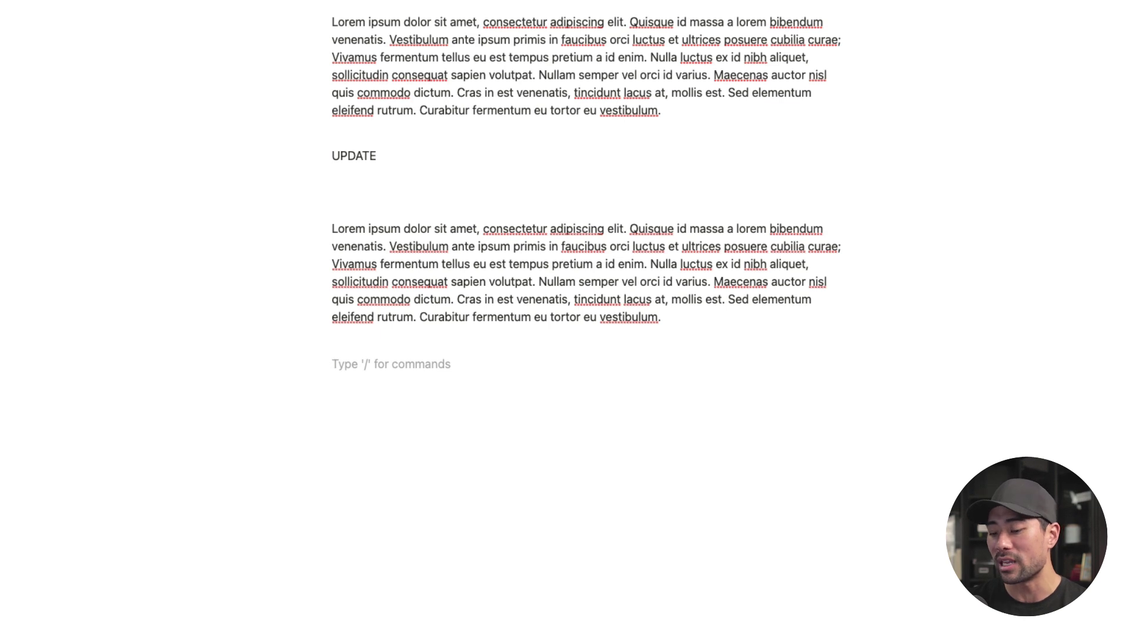
{"action": "type", "text": "@"}
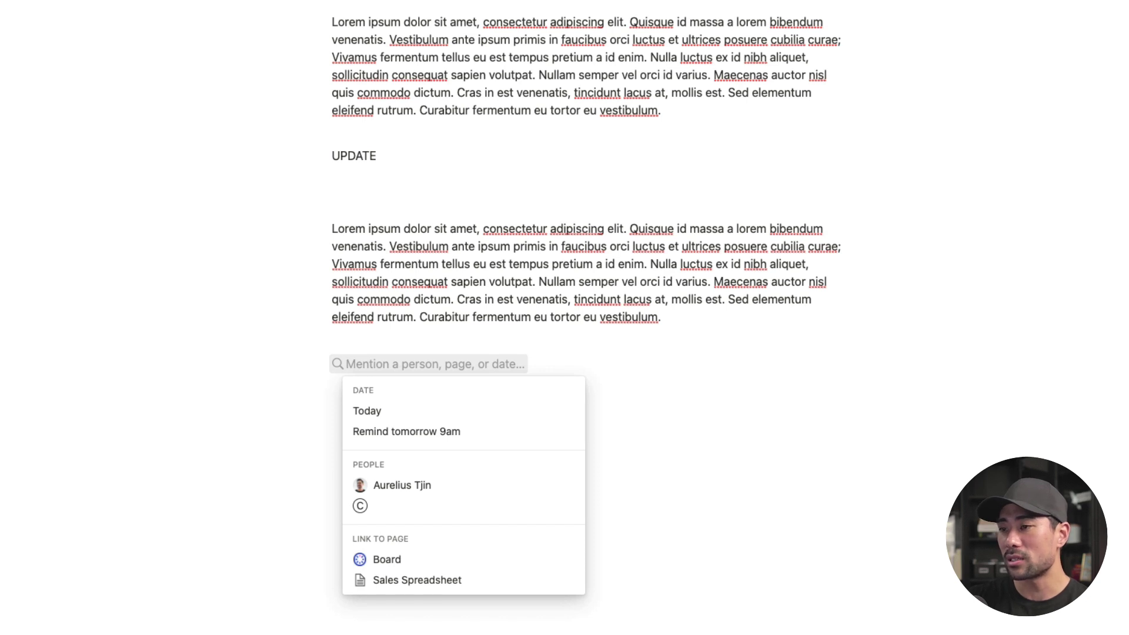
{"action": "type", "text": "youtube"}
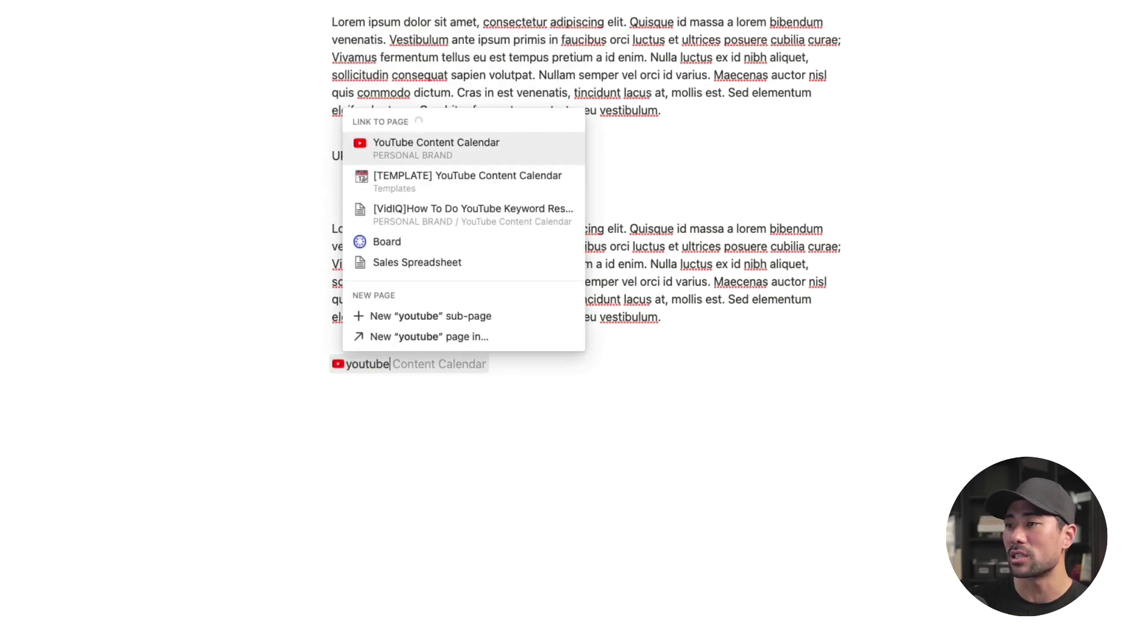
{"action": "left_click", "coordinate": [452, 154]}
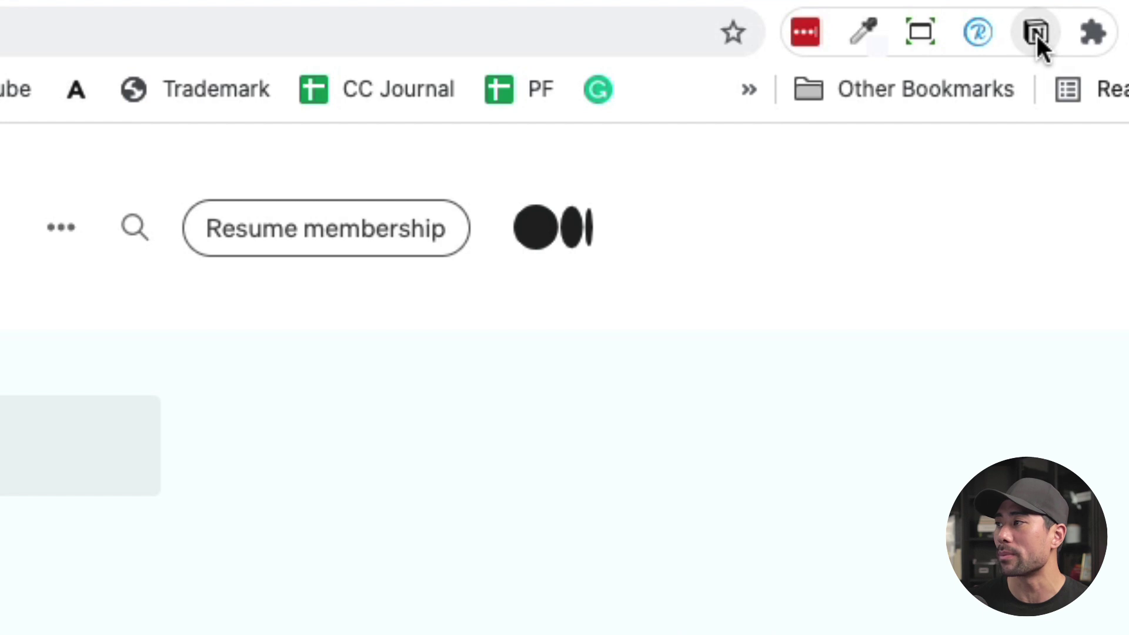
Step: Clip the MKBHD Medium article with Web Clipper into the Reading and Favourites database
{"action": "left_click", "coordinate": [1036, 35]}
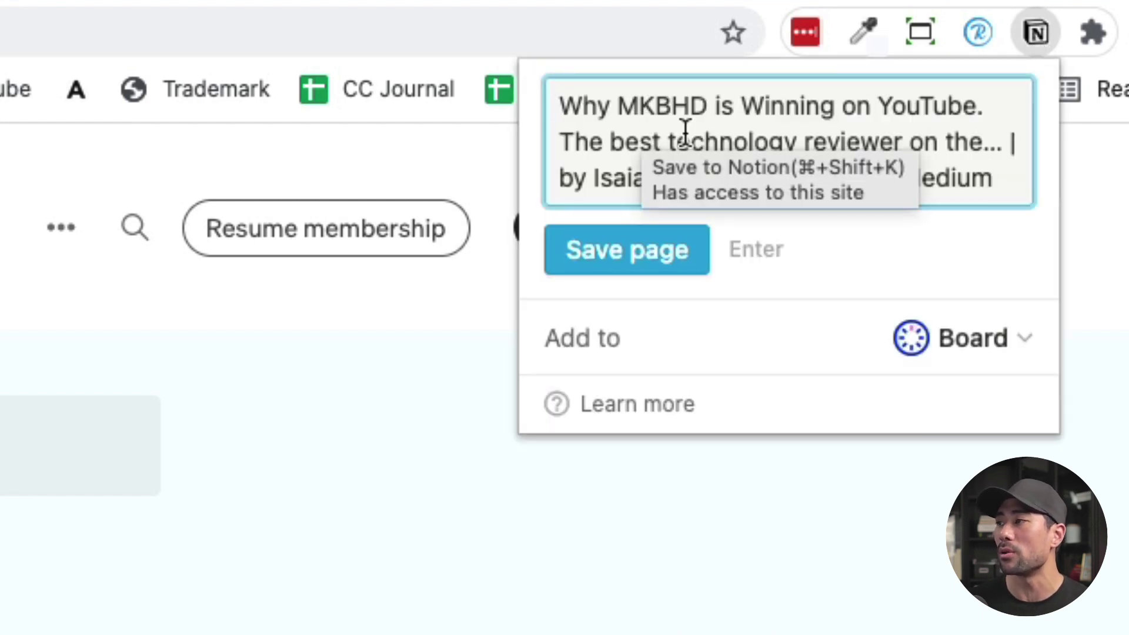
{"action": "left_click", "coordinate": [1001, 355]}
{"action": "left_click", "coordinate": [789, 368]}
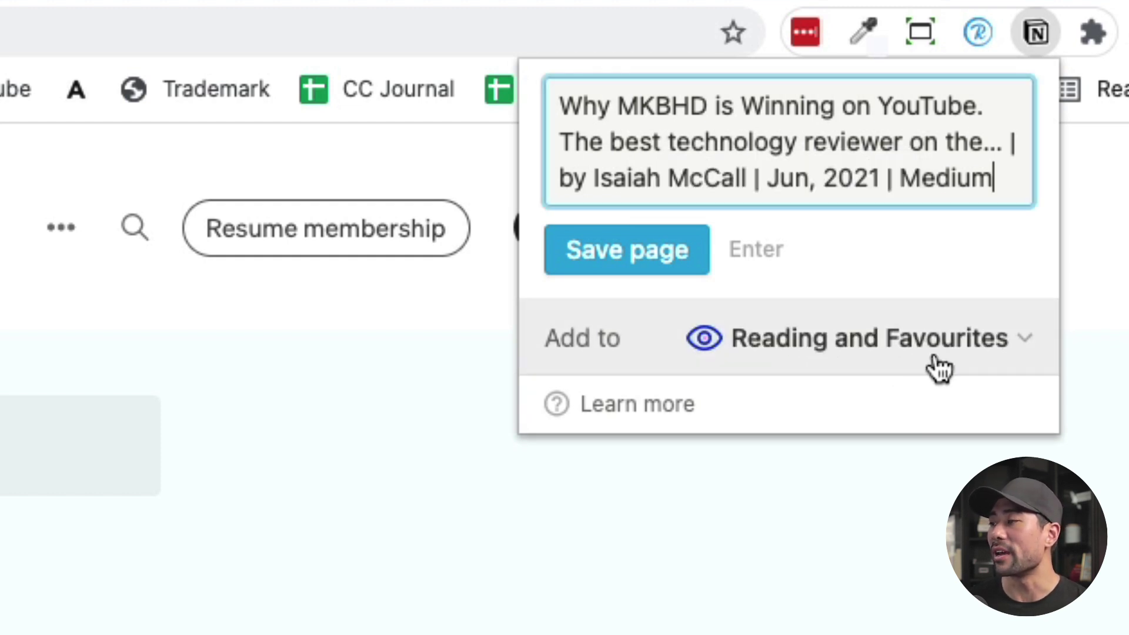
{"action": "left_click", "coordinate": [588, 270]}
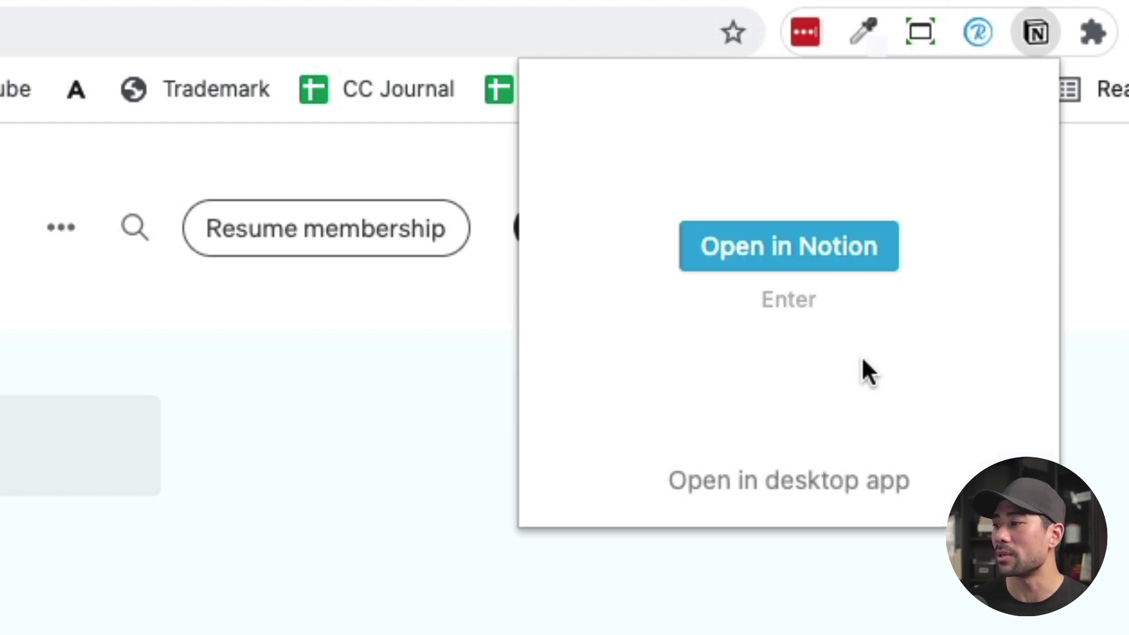
{"action": "left_click", "coordinate": [789, 479]}
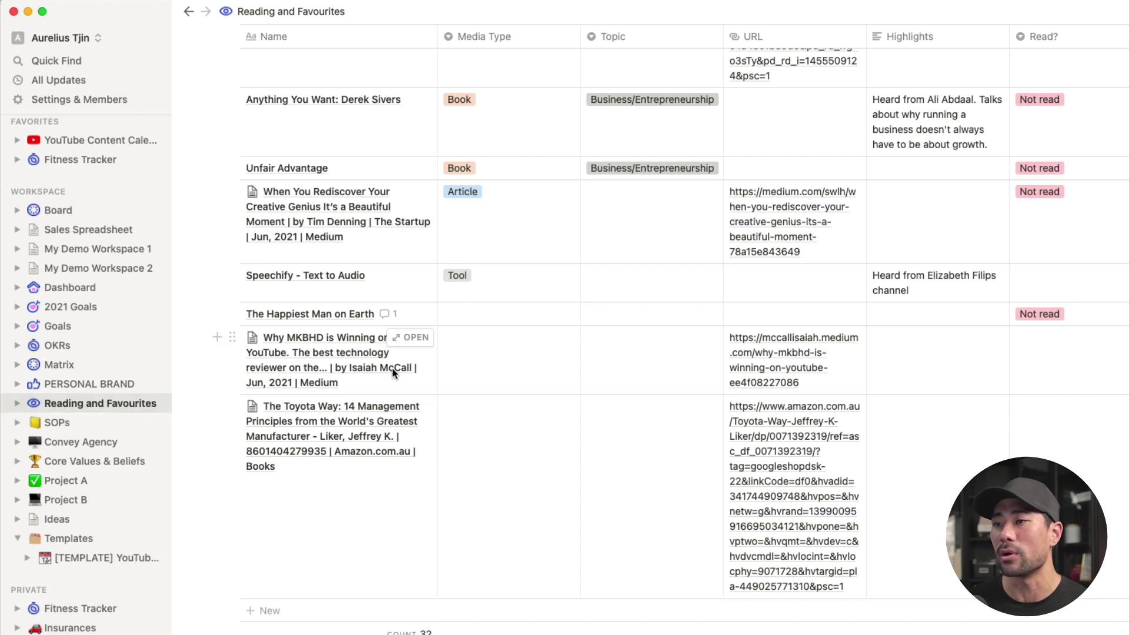
Step: Set the MKBHD row's Media Type to Article and look at its topic and read status options
{"action": "left_click", "coordinate": [508, 352]}
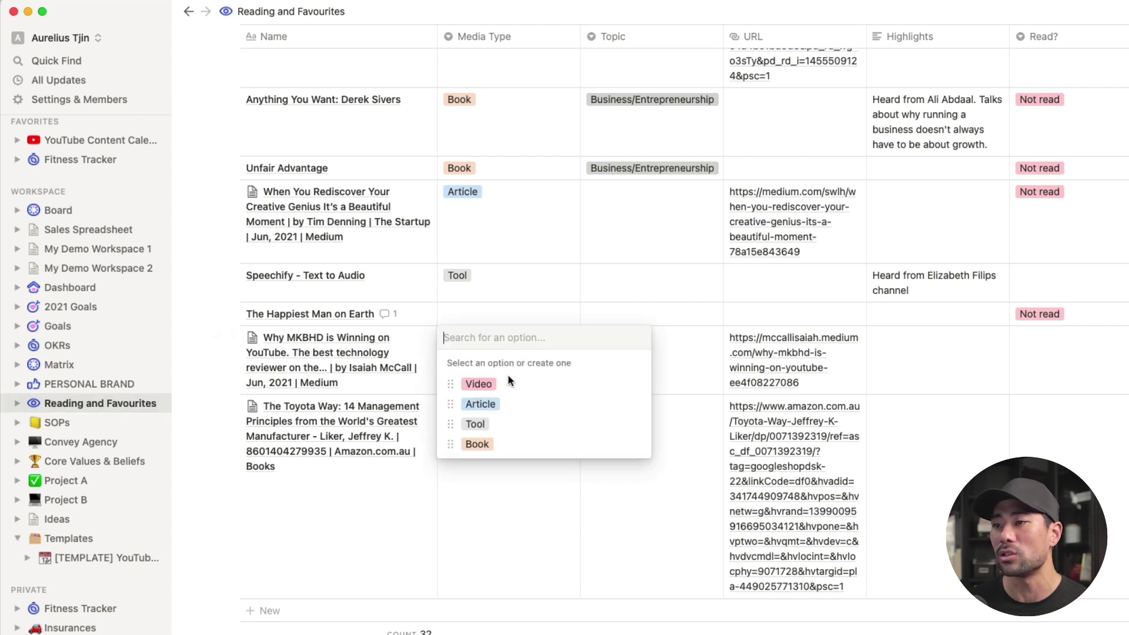
{"action": "left_click", "coordinate": [489, 402]}
{"action": "left_click", "coordinate": [658, 210]}
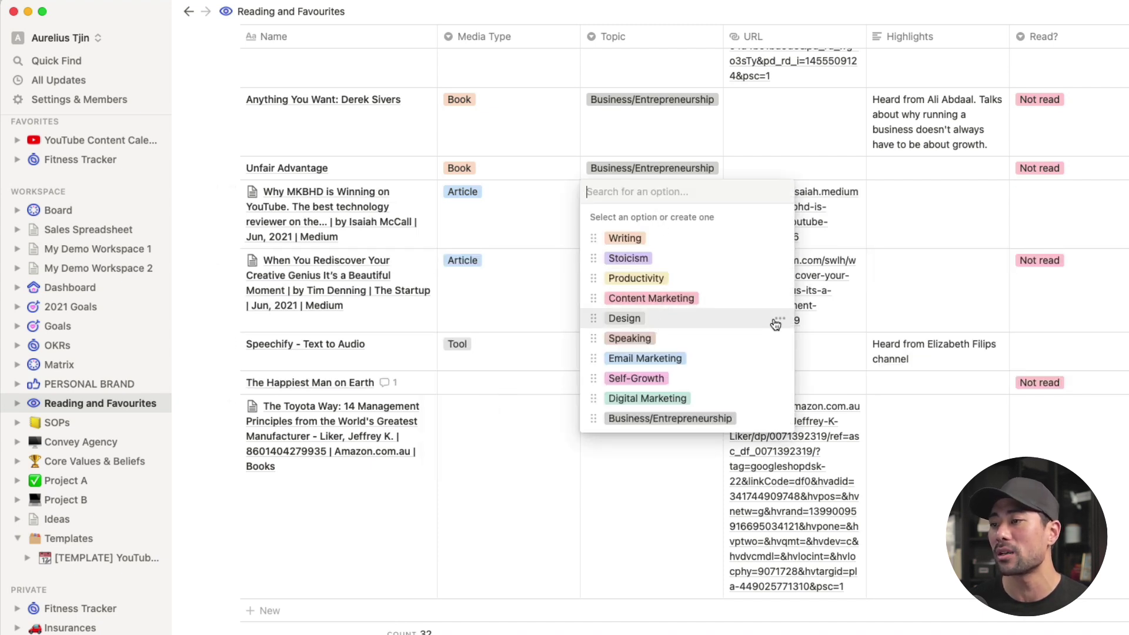
{"action": "left_click", "coordinate": [1060, 218]}
{"action": "key", "text": "Escape"}
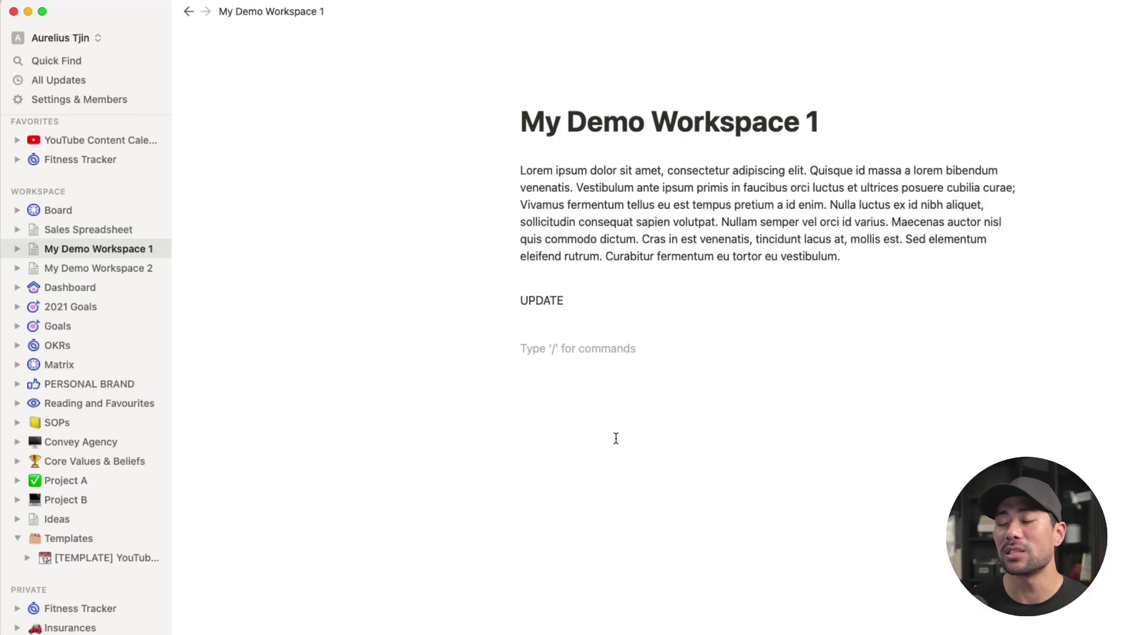
Step: Show the Earn credit page in Settings & Members, with its $3 credit balance
{"action": "left_click", "coordinate": [86, 100]}
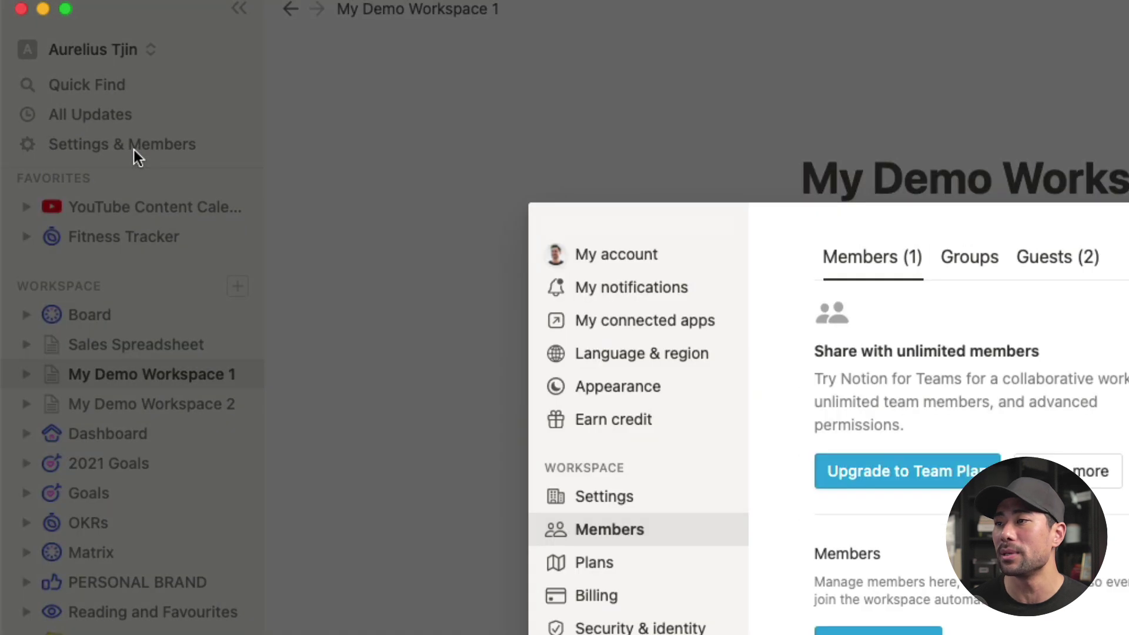
{"action": "left_click", "coordinate": [166, 233]}
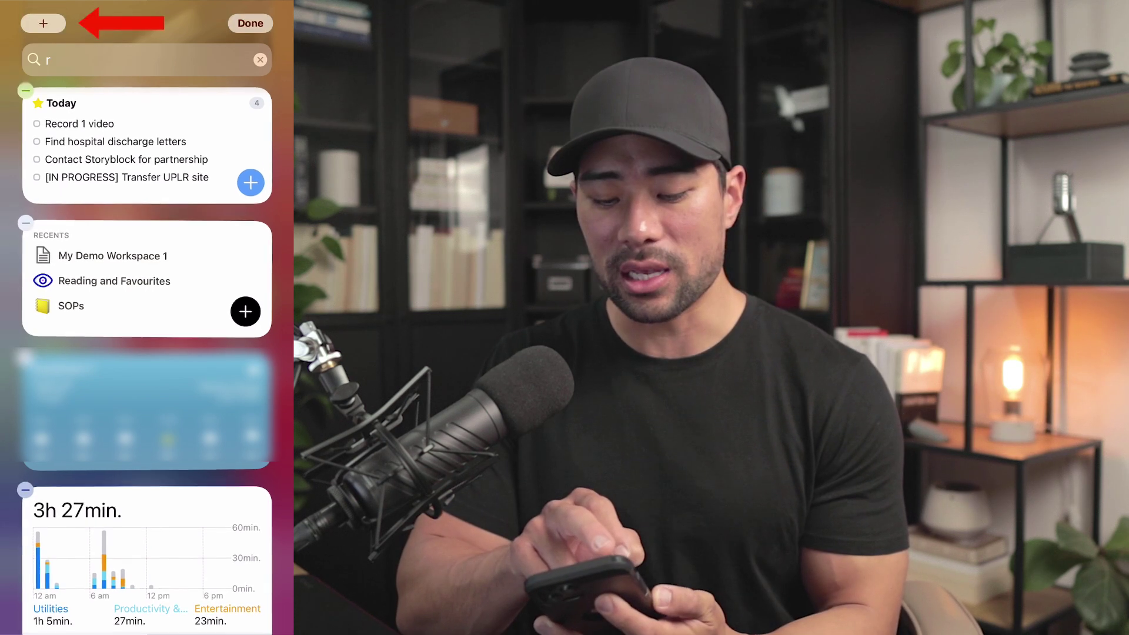
Step: Search the widget gallery for Notion and swipe past Favorites to the Recents widget
{"action": "left_click", "coordinate": [43, 23]}
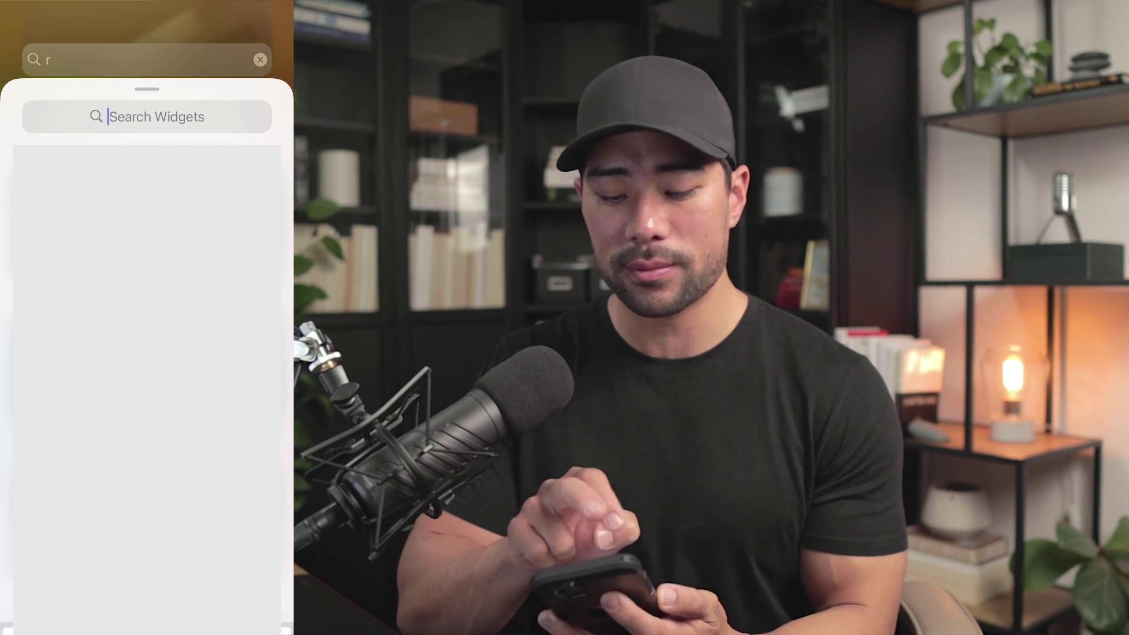
{"action": "left_click", "coordinate": [118, 116]}
{"action": "type", "text": "Notion"}
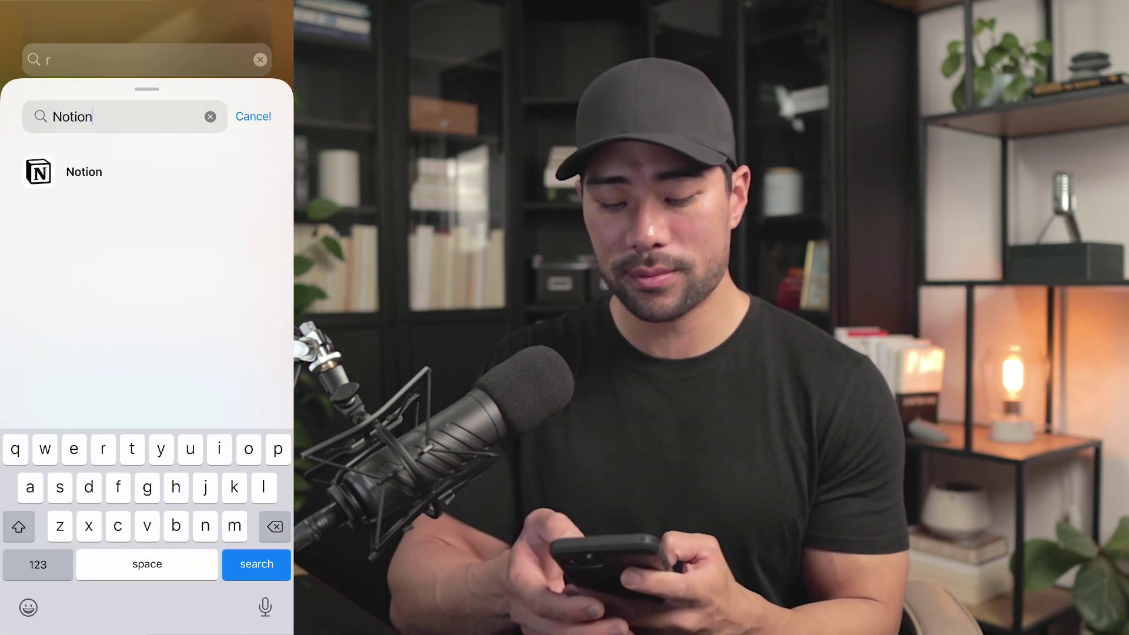
{"action": "left_click", "coordinate": [84, 221]}
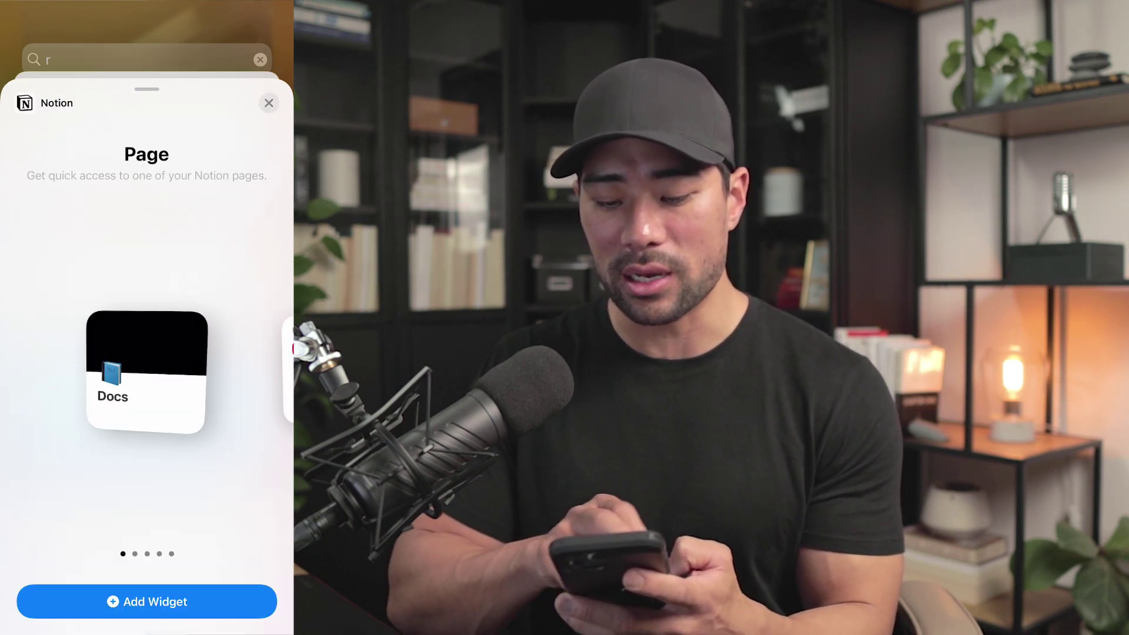
{"action": "left_click_drag", "start_coordinate": [235, 370], "coordinate": [59, 371]}
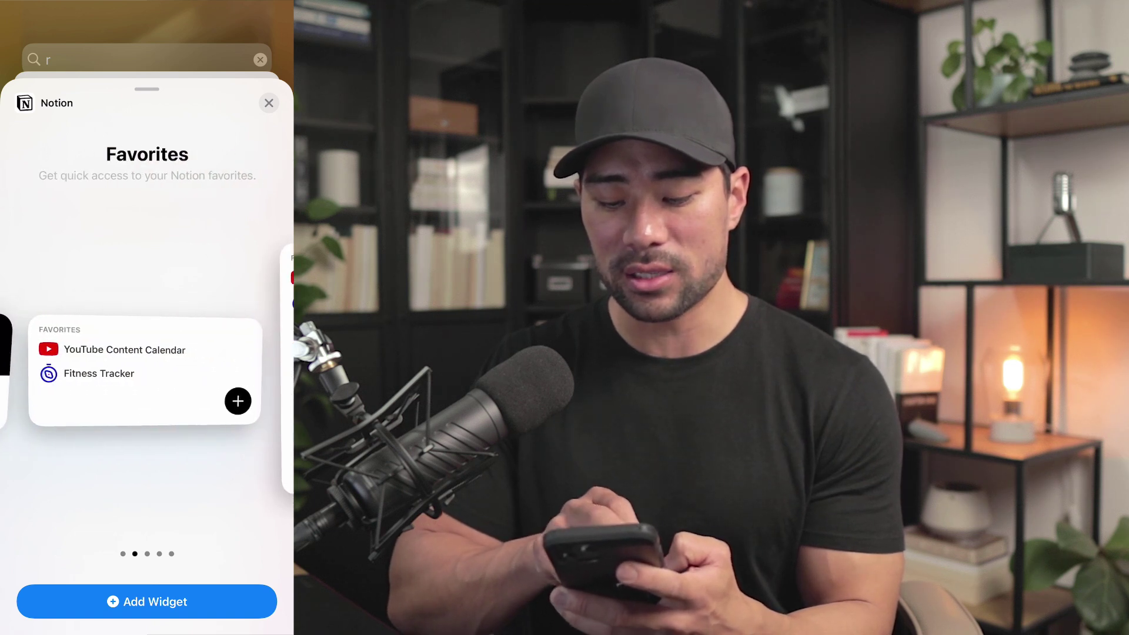
{"action": "left_click_drag", "start_coordinate": [235, 370], "coordinate": [58, 371]}
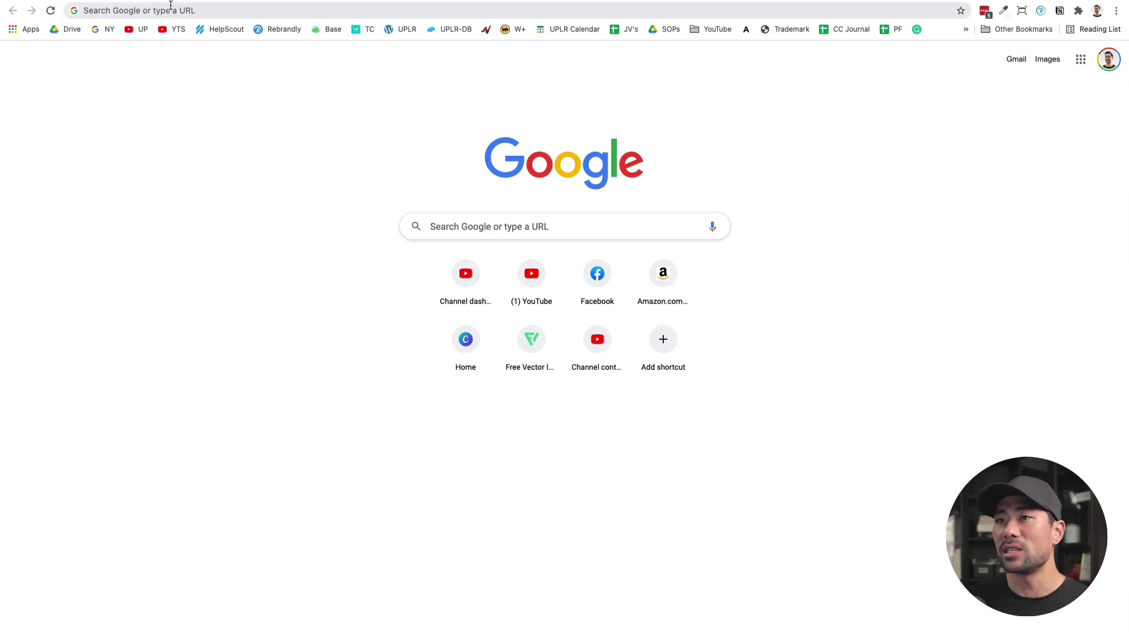
Step: Create a blank Untitled Notion page by going to notion.new in Chrome
{"action": "left_click", "coordinate": [263, 17]}
{"action": "type", "text": "notion.new"}
{"action": "key", "text": "Return"}
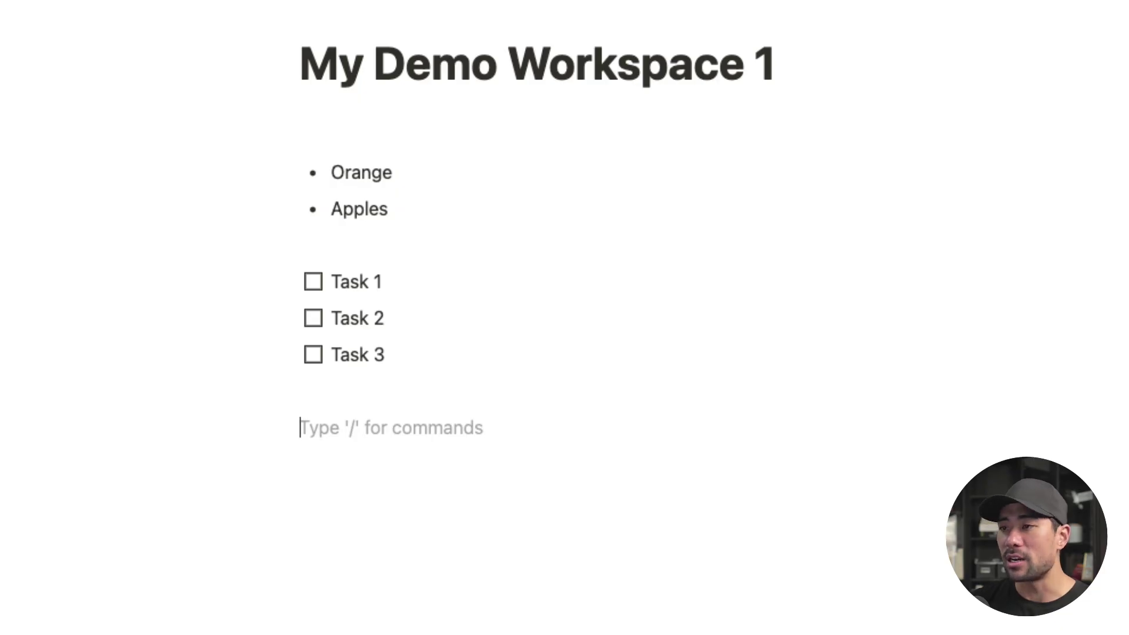
Step: Type @ on the empty line below the tasks to bring up the mention box
{"action": "type", "text": "@"}
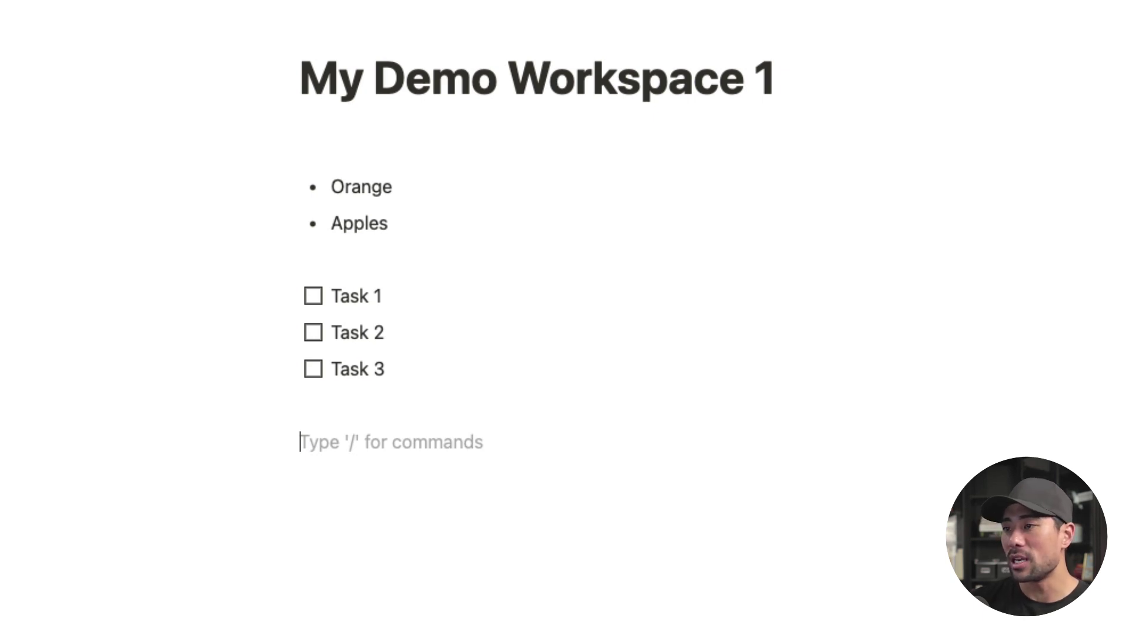
Step: Add stacked 'Heading 1', 'Heading 2' and 'Heading 3' lines using the #, ## and ### shortcuts
{"action": "type", "text": "#"}
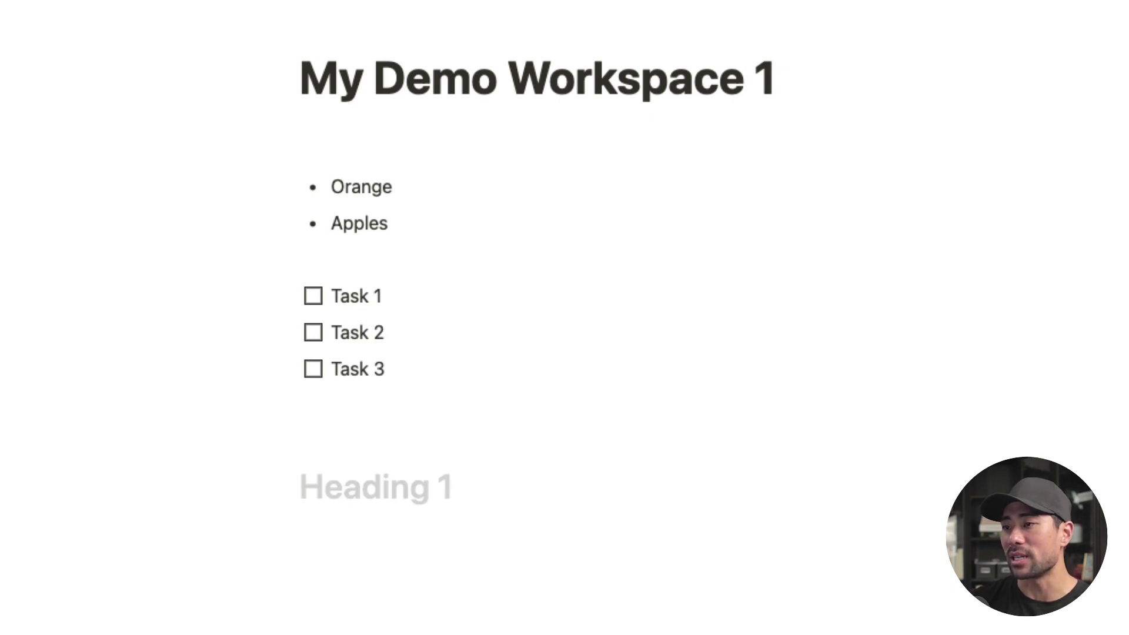
{"action": "type", "text": " Heading "}
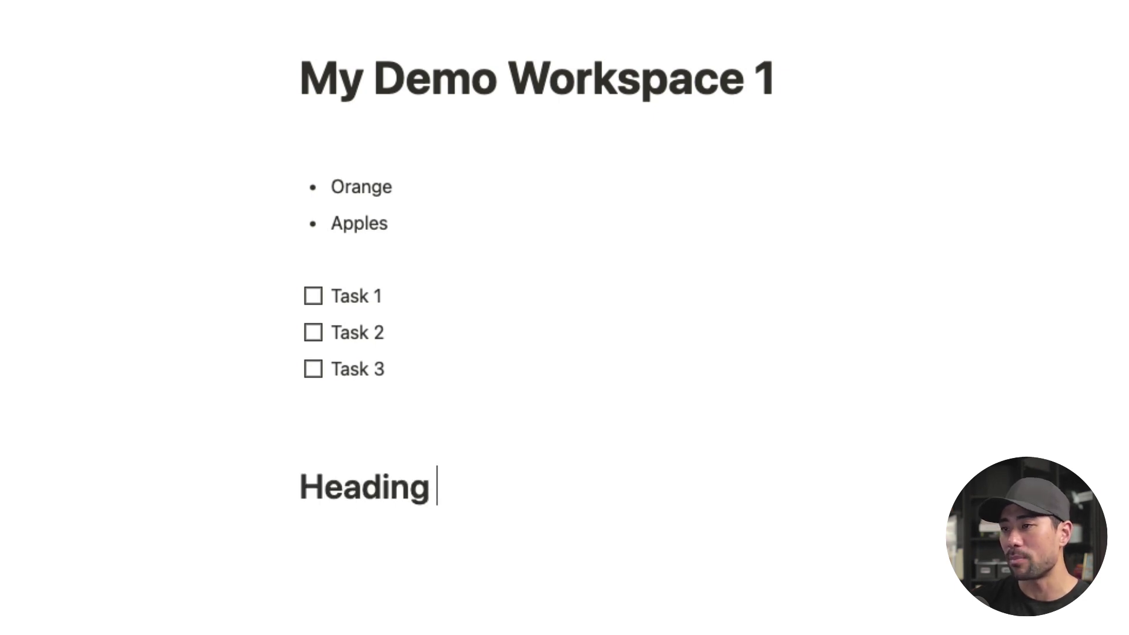
{"action": "type", "text": "1"}
{"action": "key", "text": "Return"}
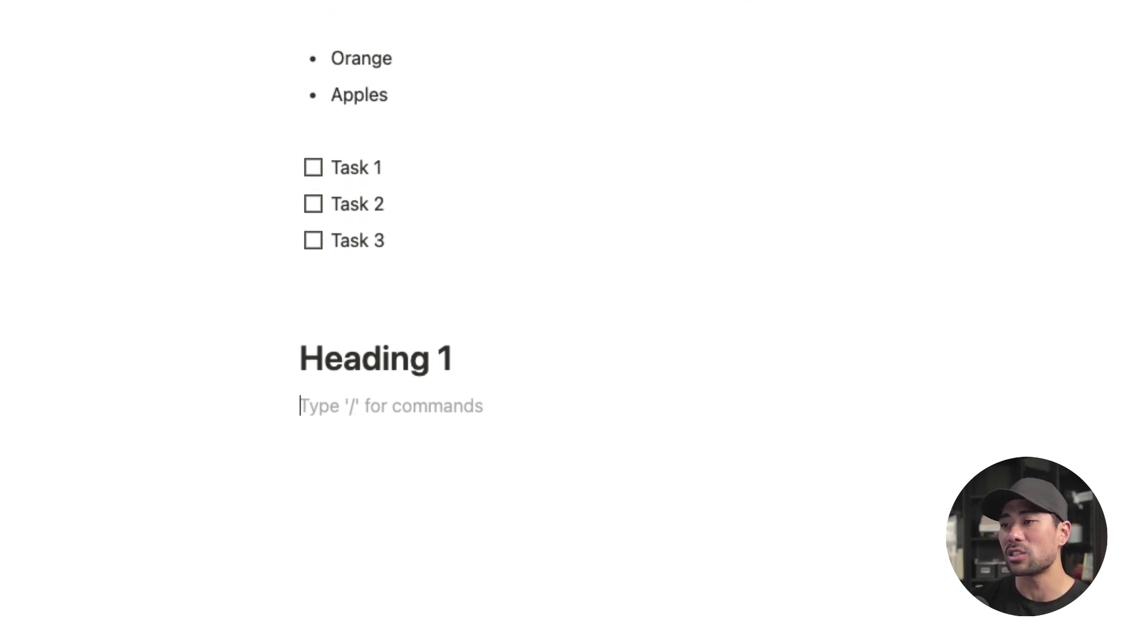
{"action": "type", "text": "##"}
{"action": "key", "text": "space"}
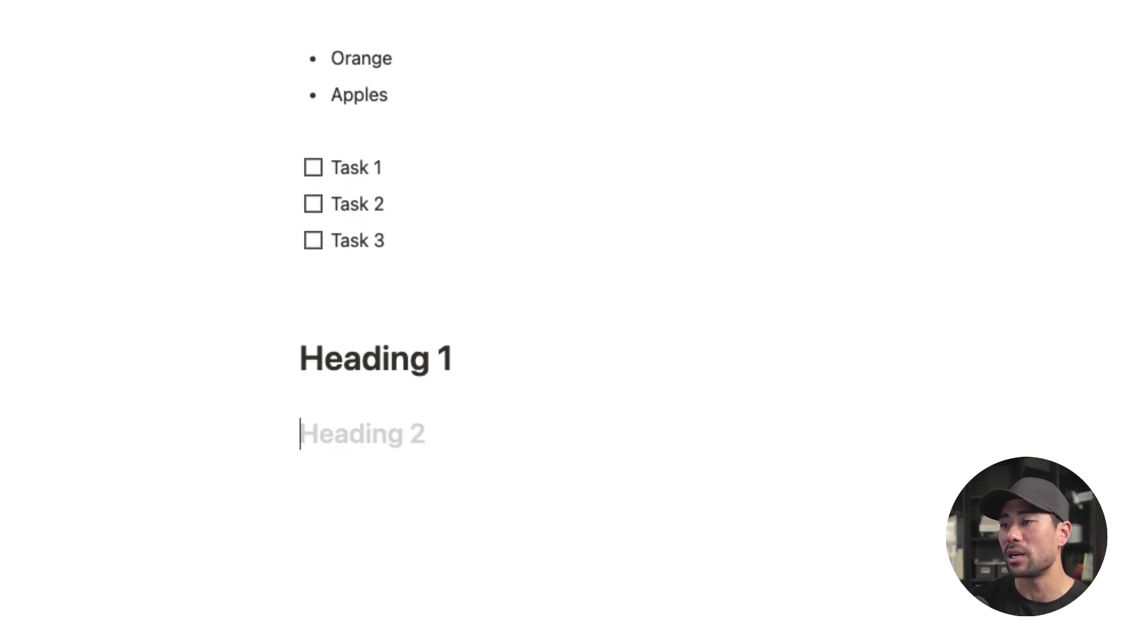
{"action": "type", "text": "Heading 2"}
{"action": "key", "text": "Return"}
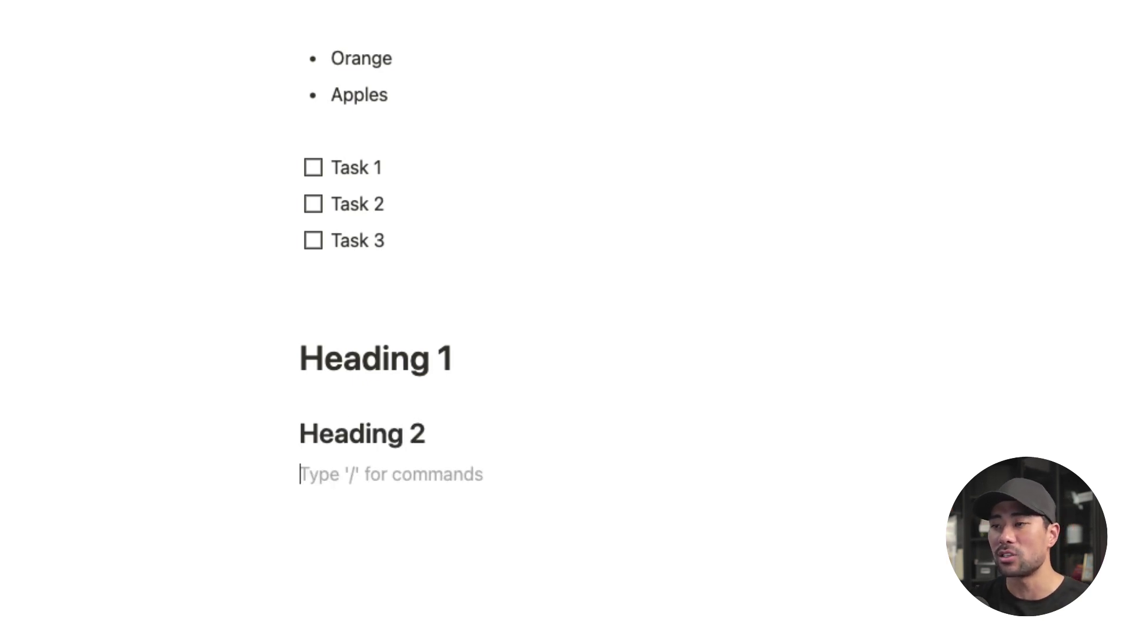
{"action": "type", "text": "###"}
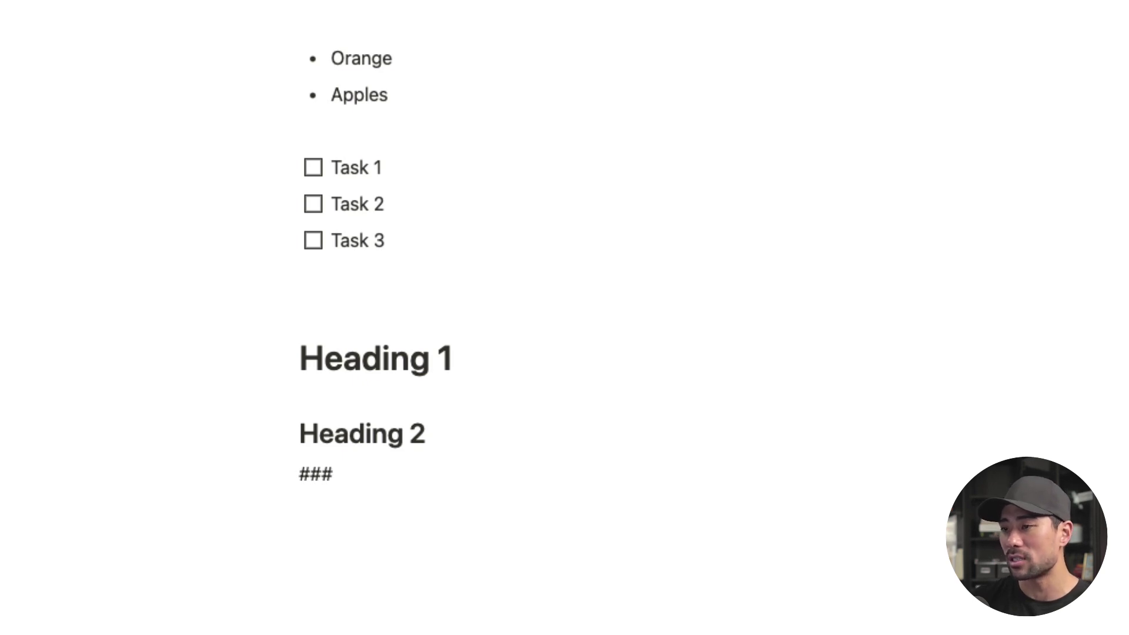
{"action": "key", "text": "space"}
{"action": "type", "text": "Heading 3"}
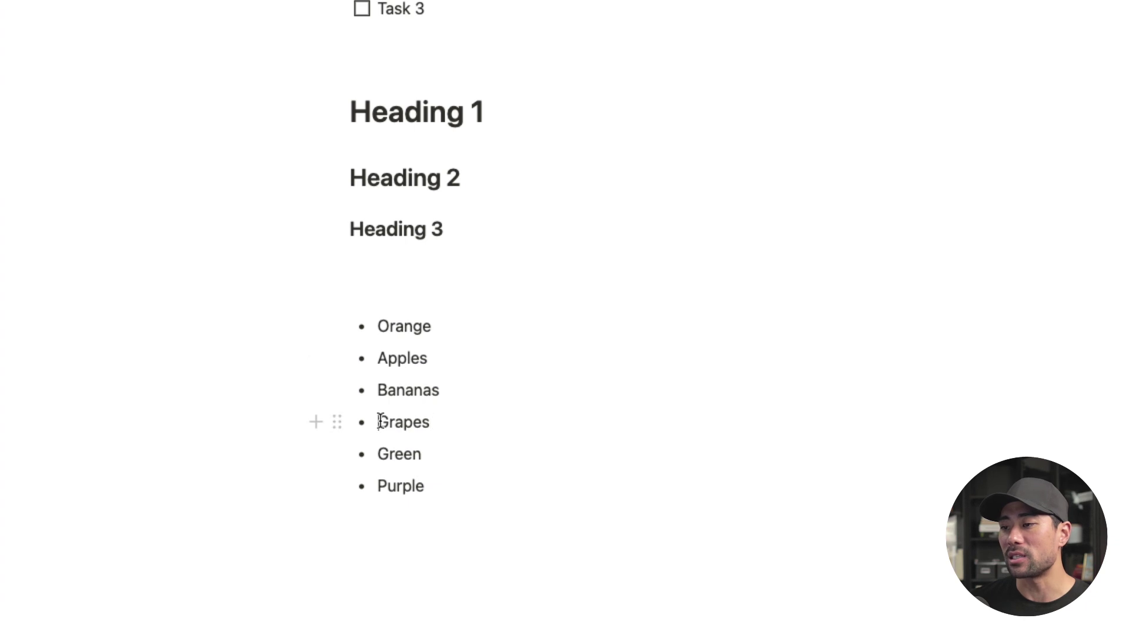
Step: Indent Green and Purple under Grapes, then outdent the new empty bullet to top level
{"action": "left_click_drag", "start_coordinate": [378, 422], "coordinate": [459, 422]}
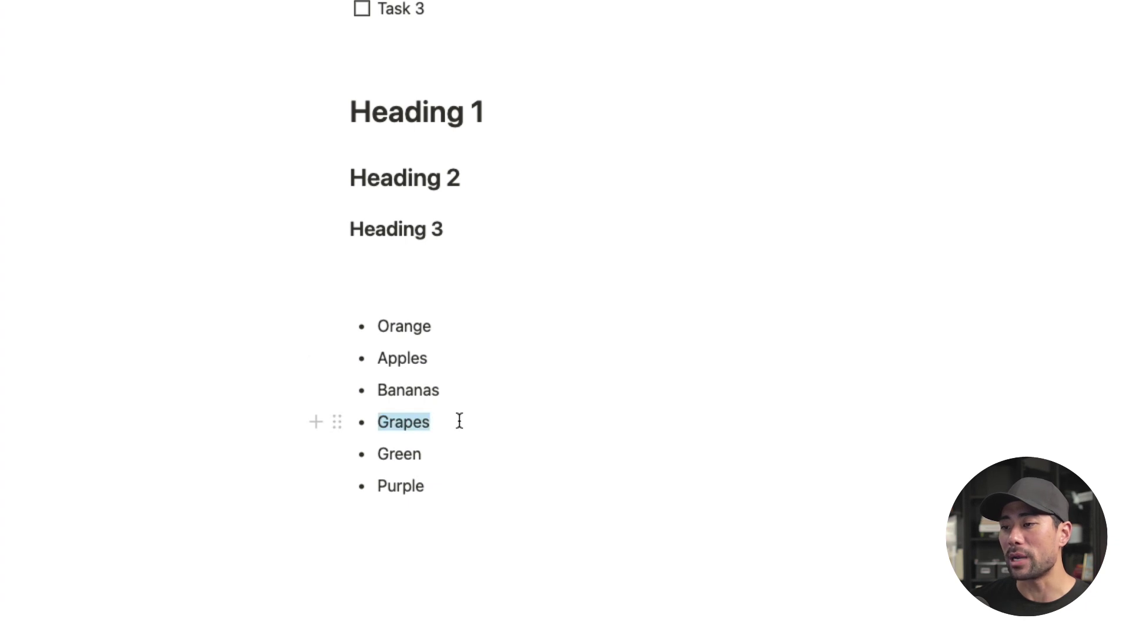
{"action": "left_click", "coordinate": [380, 454]}
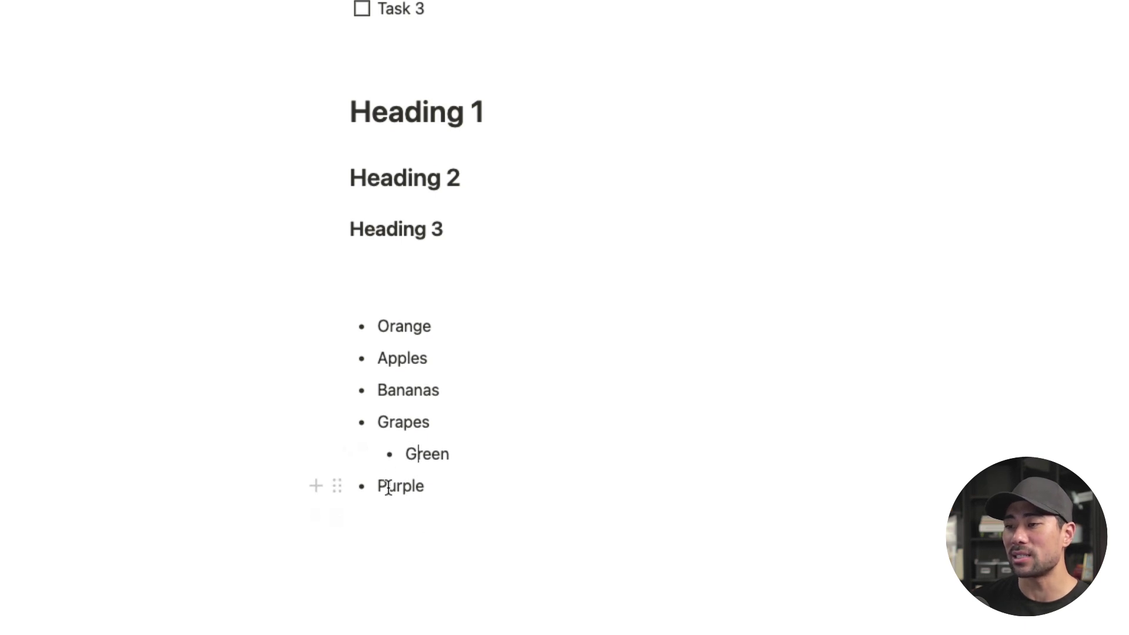
{"action": "left_click", "coordinate": [481, 487]}
{"action": "key", "text": "Tab"}
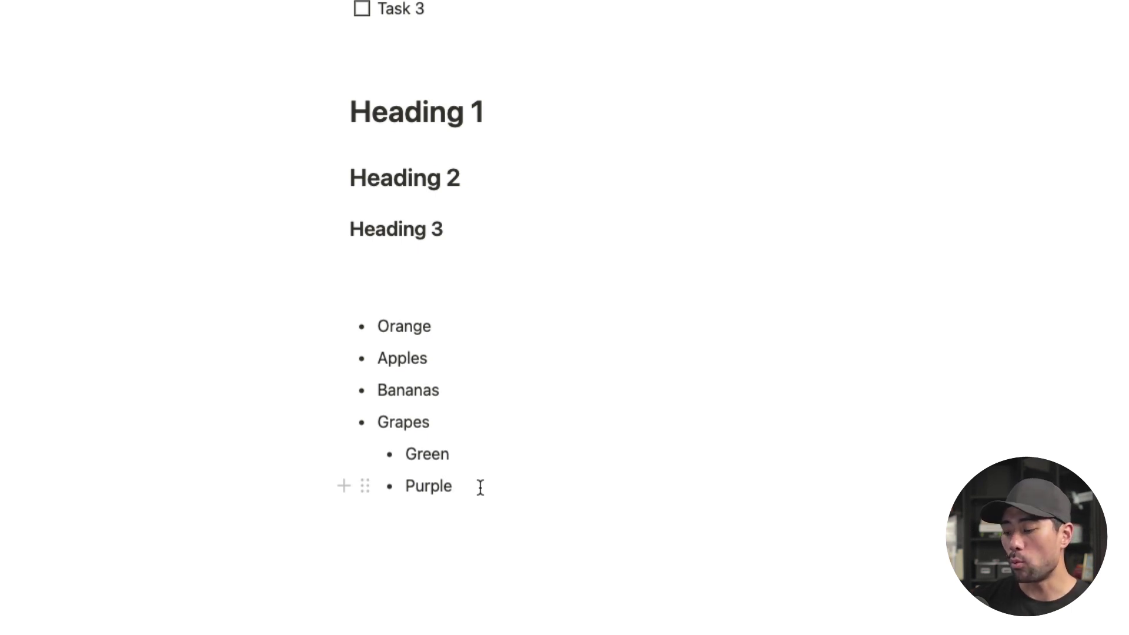
{"action": "key", "text": "Return"}
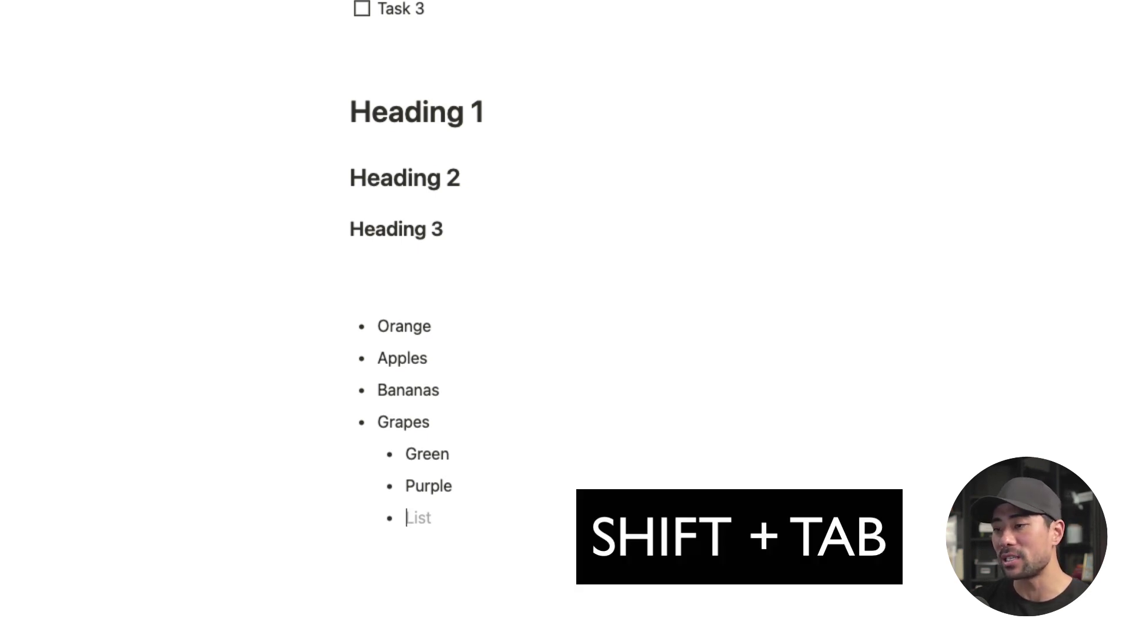
{"action": "key", "text": "shift+Tab"}
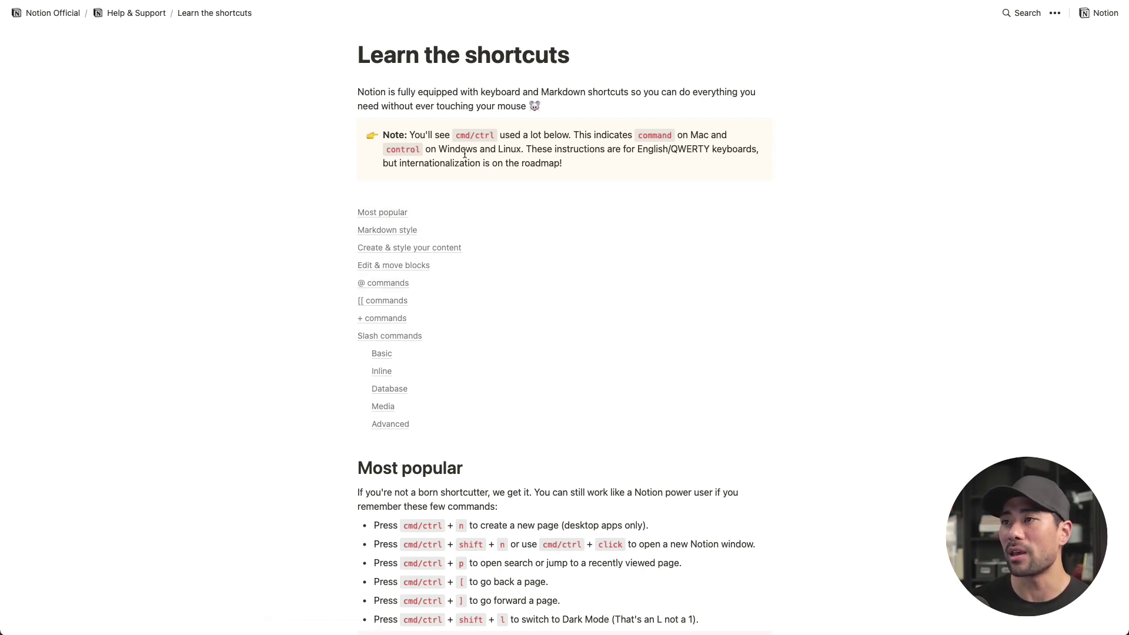
Step: Scroll down through the Learn the shortcuts help page
{"action": "scroll", "coordinate": [690, 336], "scroll_direction": "down", "scroll_amount": 7}
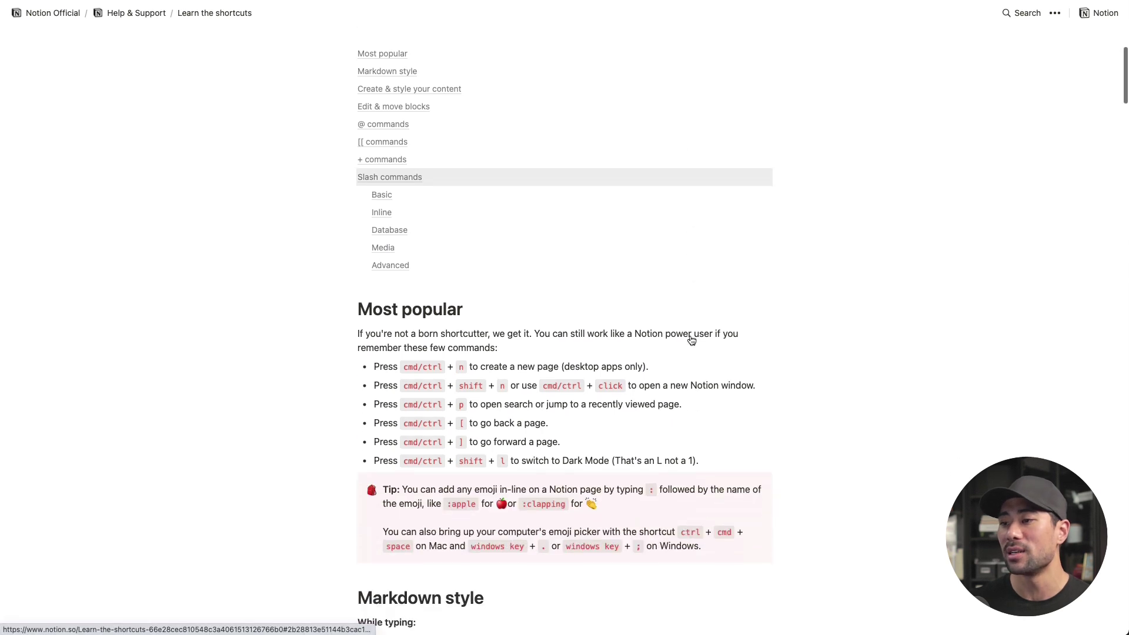
{"action": "scroll", "coordinate": [691, 336], "scroll_direction": "down", "scroll_amount": 20}
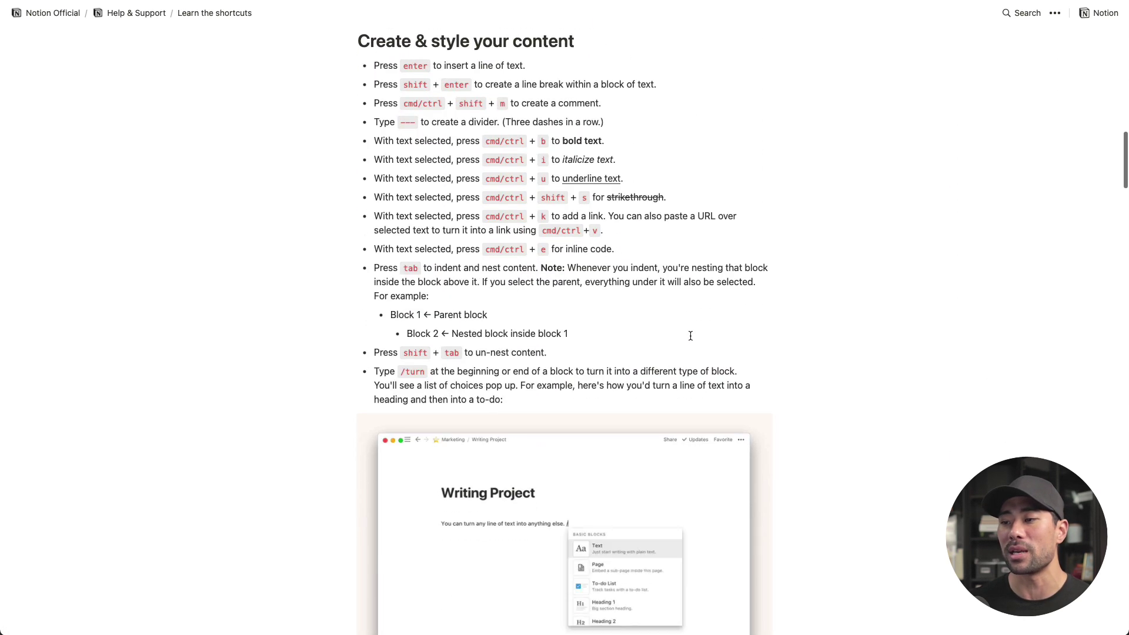
{"action": "scroll", "coordinate": [690, 338], "scroll_direction": "down", "scroll_amount": 5}
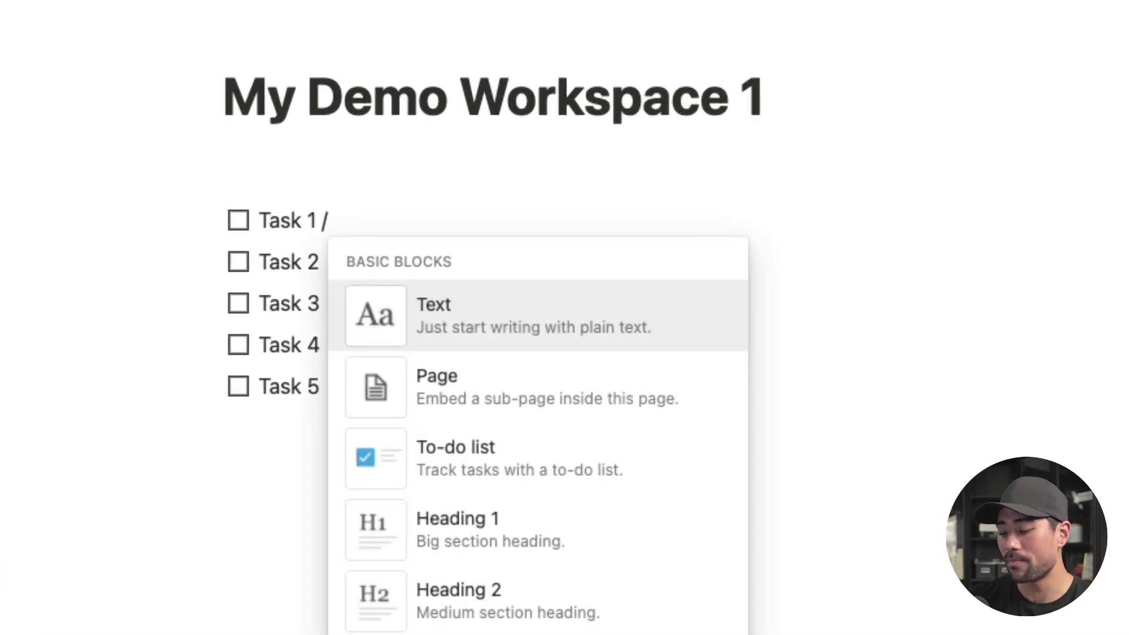
Step: Add a Today 12:00 AM date to Task 1 with time included, then show the Remind timing options
{"action": "type", "text": "reminde"}
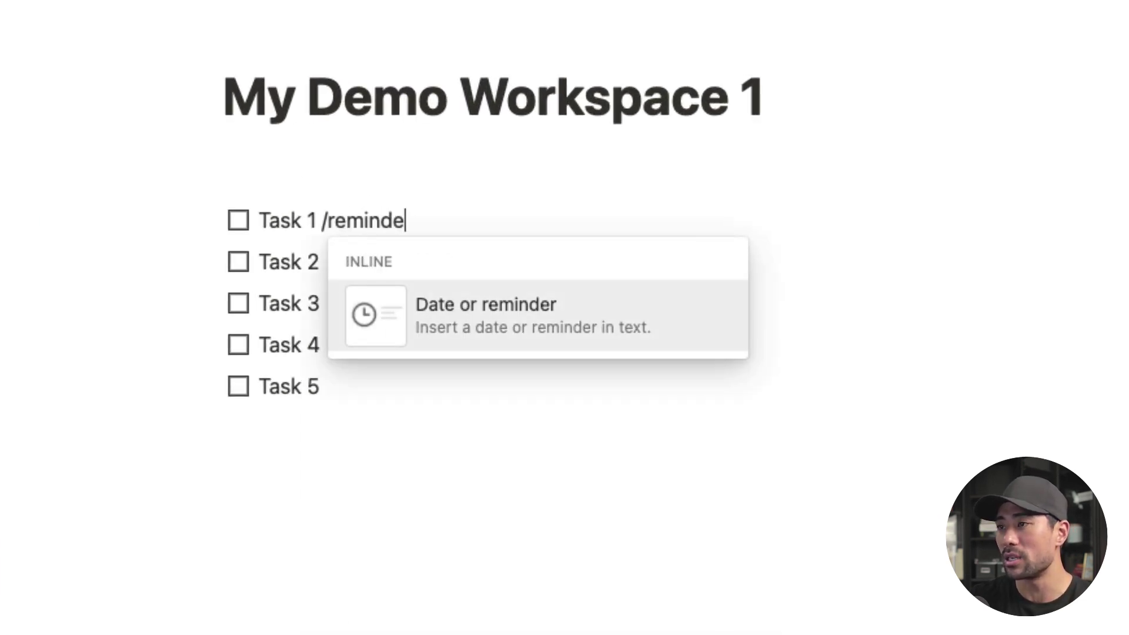
{"action": "type", "text": "r"}
{"action": "left_click", "coordinate": [504, 327]}
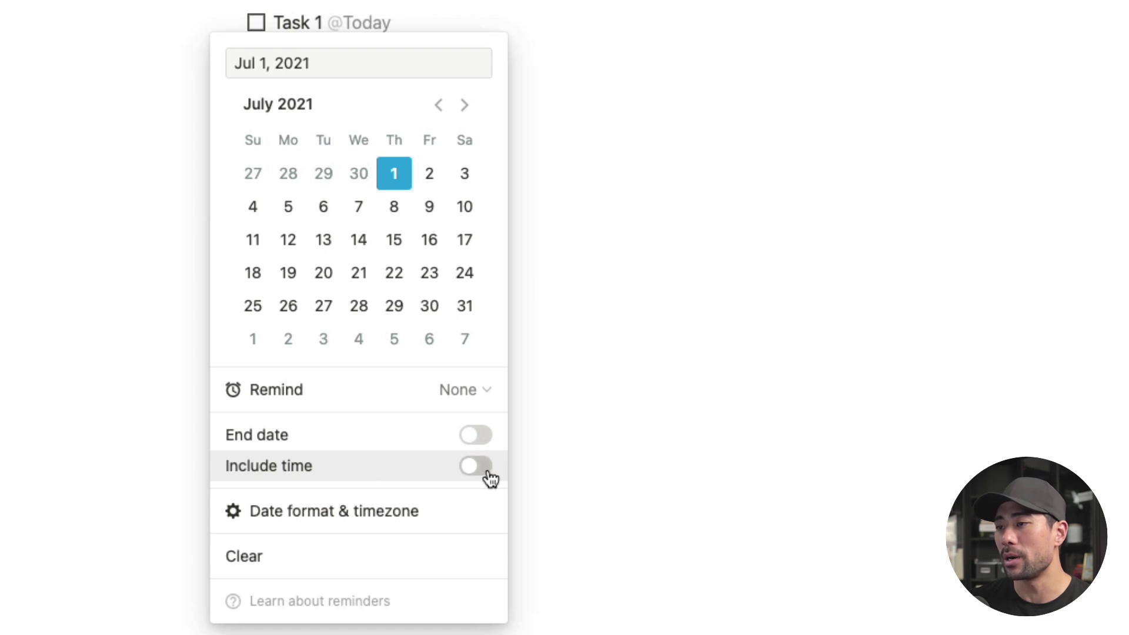
{"action": "left_click", "coordinate": [481, 470]}
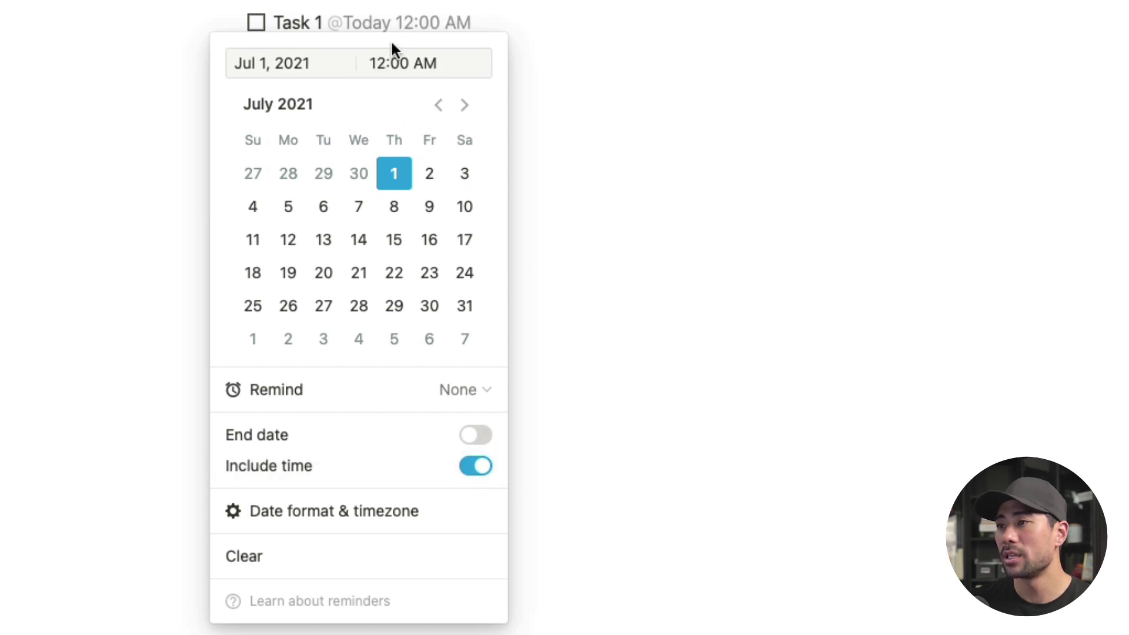
{"action": "left_click", "coordinate": [479, 395]}
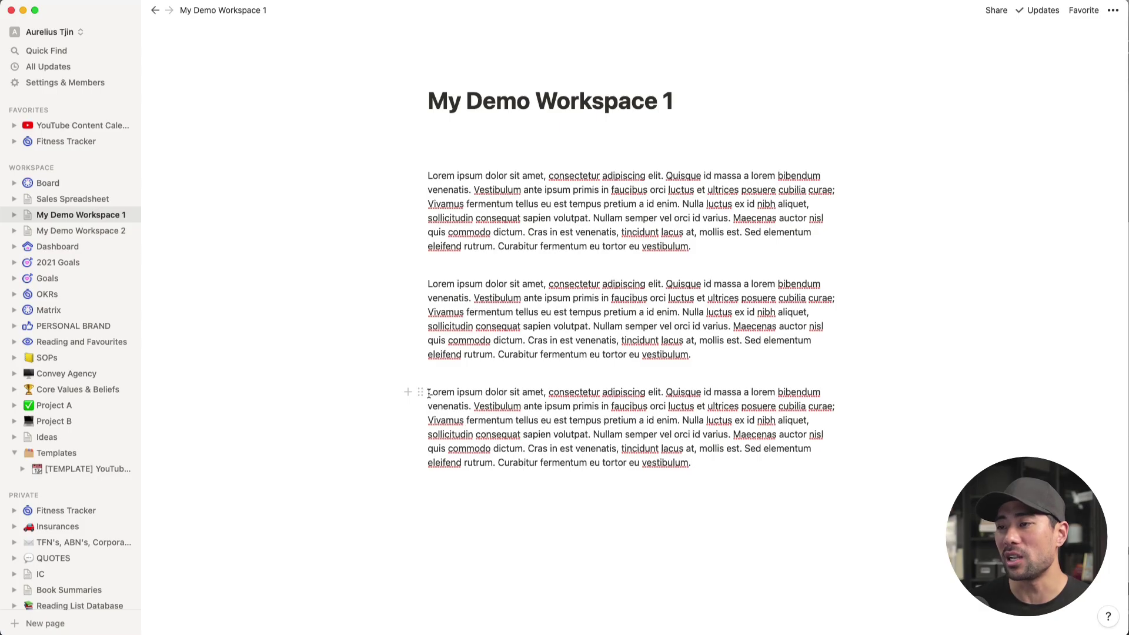
Step: Give the third paragraph a yellow background with /yellow
{"action": "left_click", "coordinate": [428, 392]}
{"action": "type", "text": "/"}
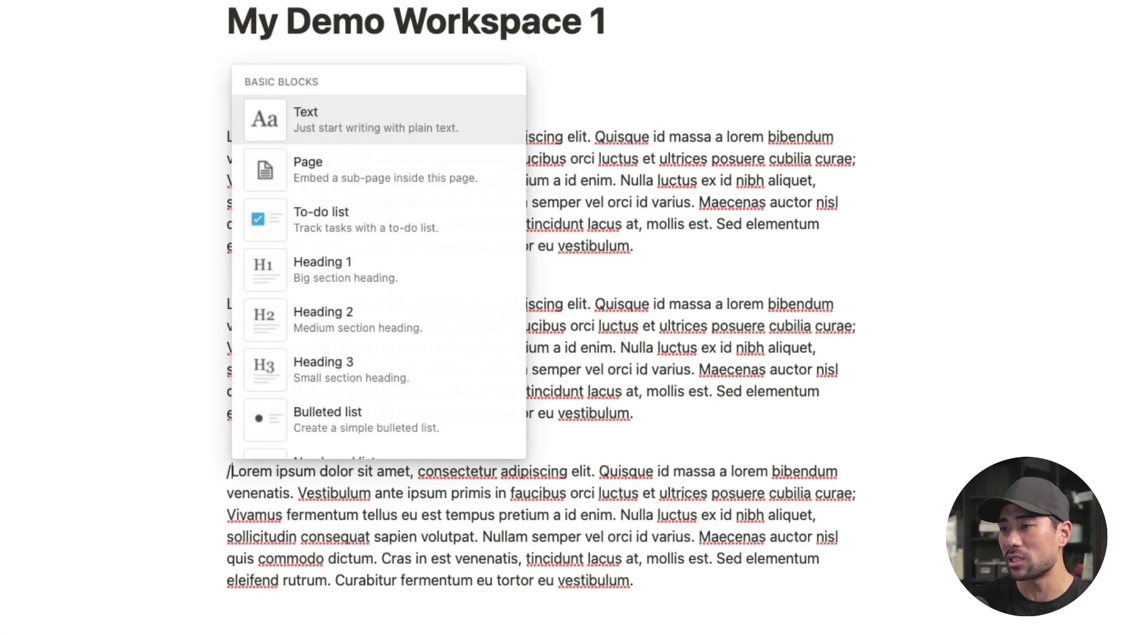
{"action": "type", "text": "yell"}
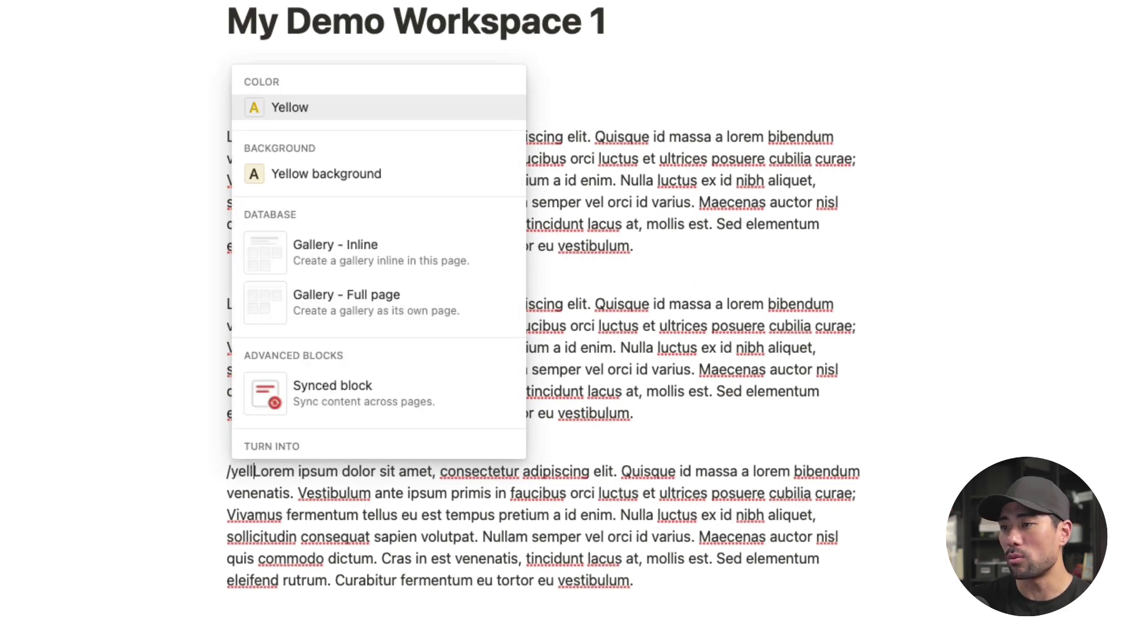
{"action": "type", "text": "ow"}
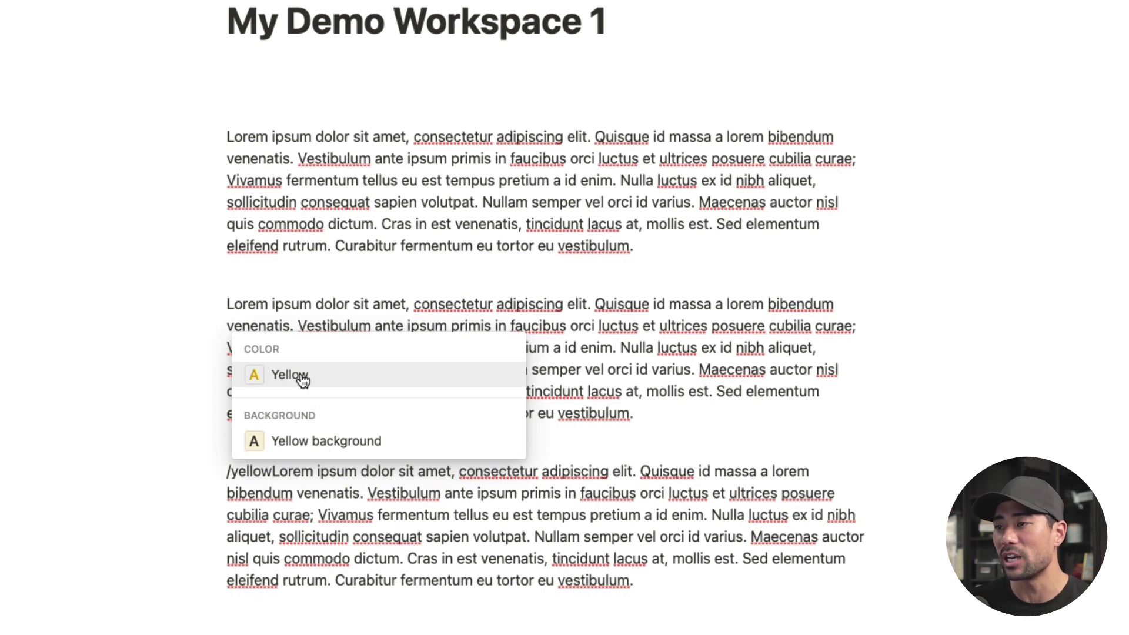
{"action": "left_click", "coordinate": [308, 448]}
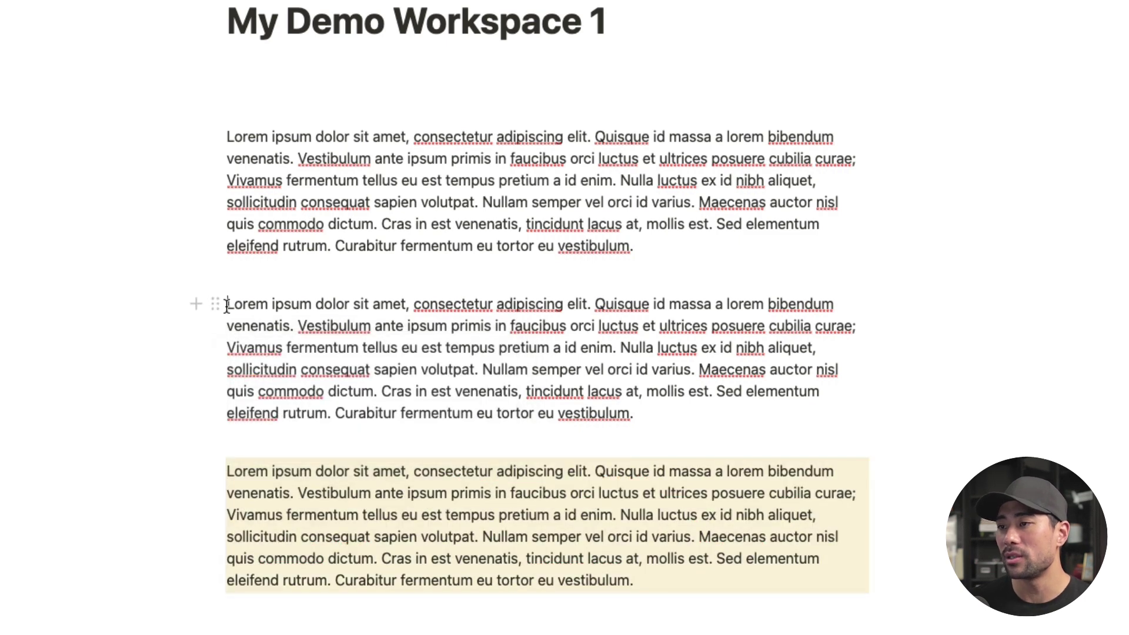
Step: Make the second paragraph's text yellow
{"action": "left_click", "coordinate": [655, 416]}
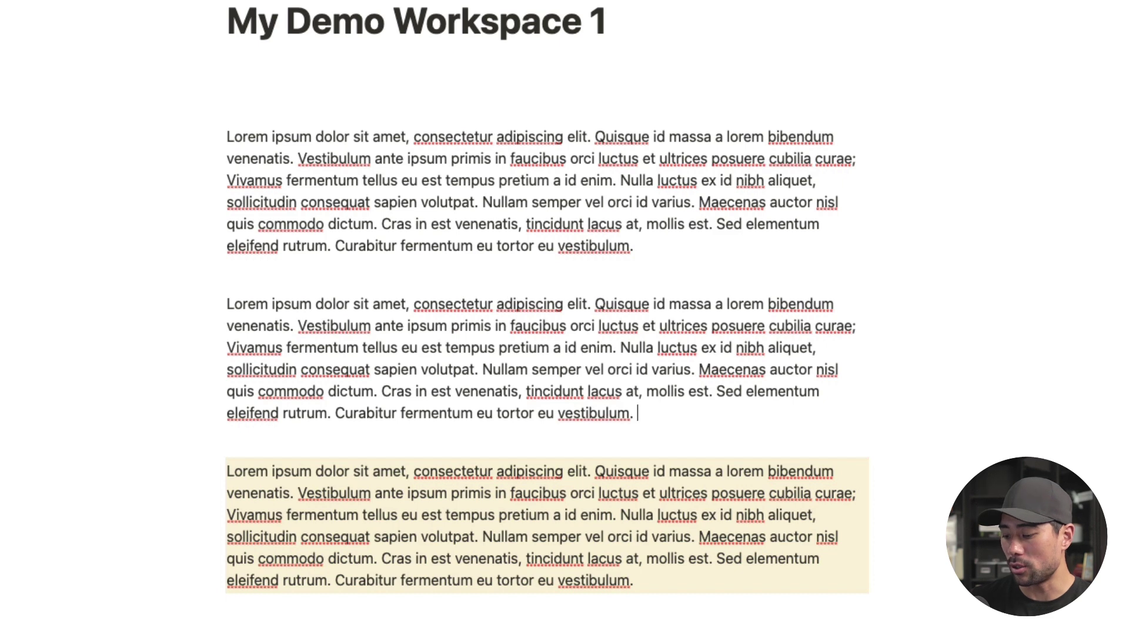
{"action": "type", "text": "/yellow"}
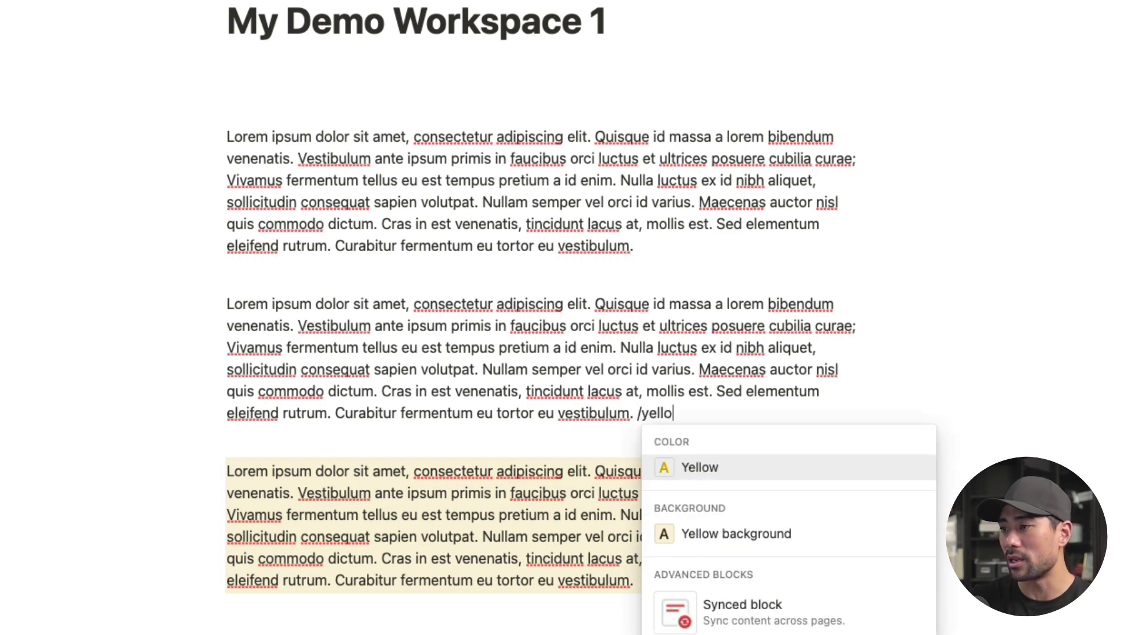
{"action": "left_click", "coordinate": [710, 470]}
{"action": "left_click", "coordinate": [658, 245]}
Step: Give the first paragraph a blue background, then bring up colour choices for the yellow paragraph's text
{"action": "type", "text": "/blue"}
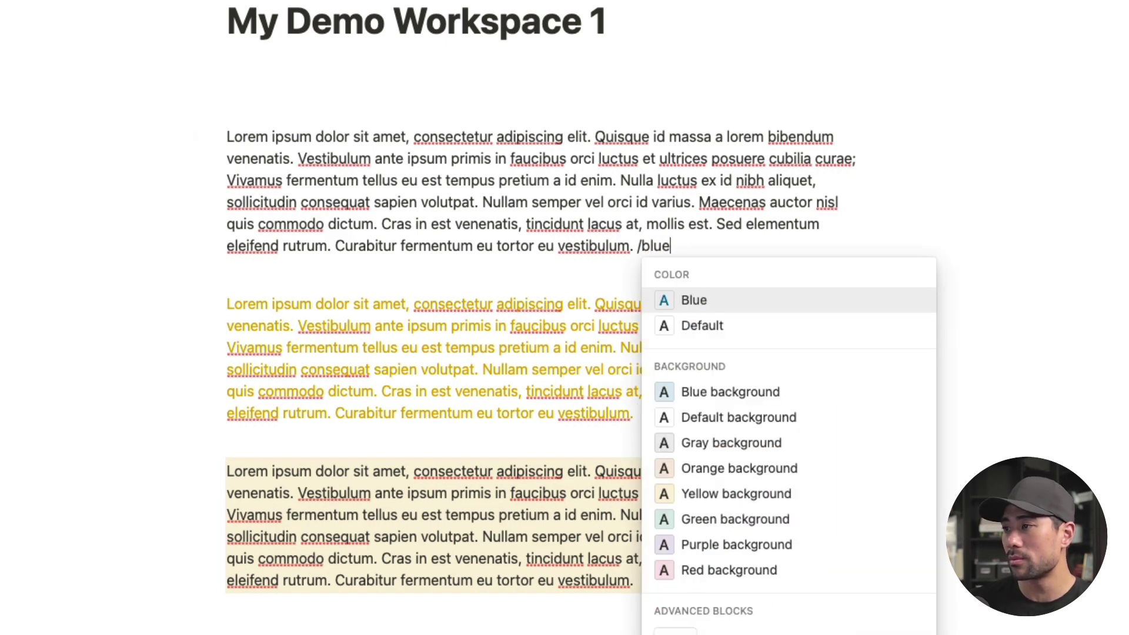
{"action": "left_click", "coordinate": [744, 392]}
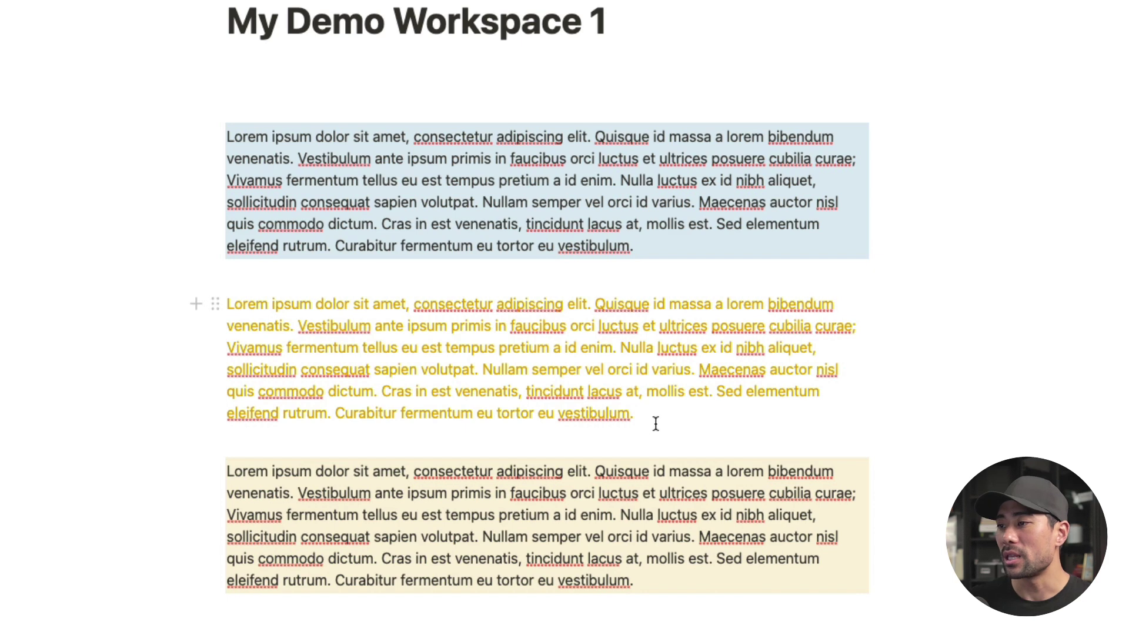
{"action": "left_click_drag", "start_coordinate": [650, 413], "coordinate": [227, 305]}
{"action": "scroll", "coordinate": [562, 264], "scroll_direction": "down", "scroll_amount": 3}
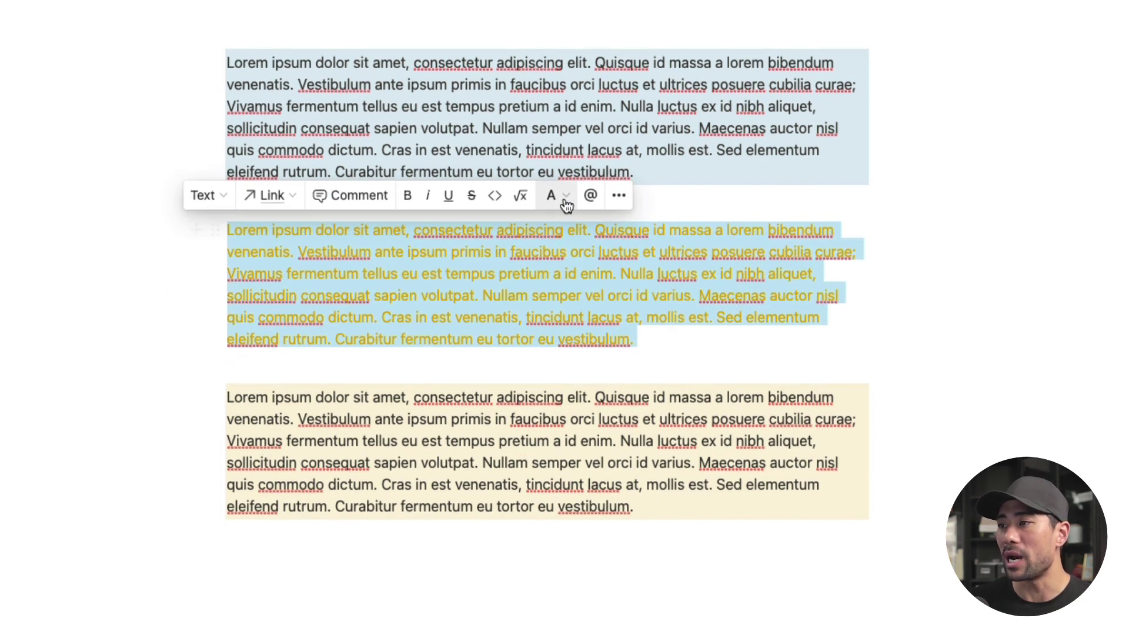
{"action": "left_click", "coordinate": [559, 176]}
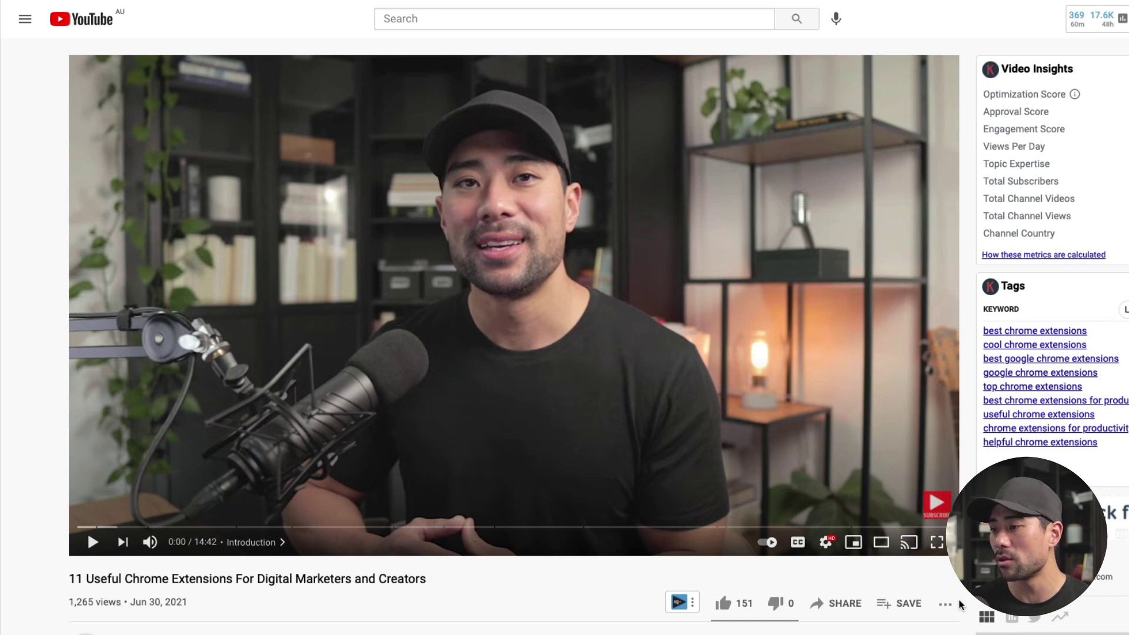
Step: Copy the video's youtu.be share link
{"action": "left_click", "coordinate": [842, 603]}
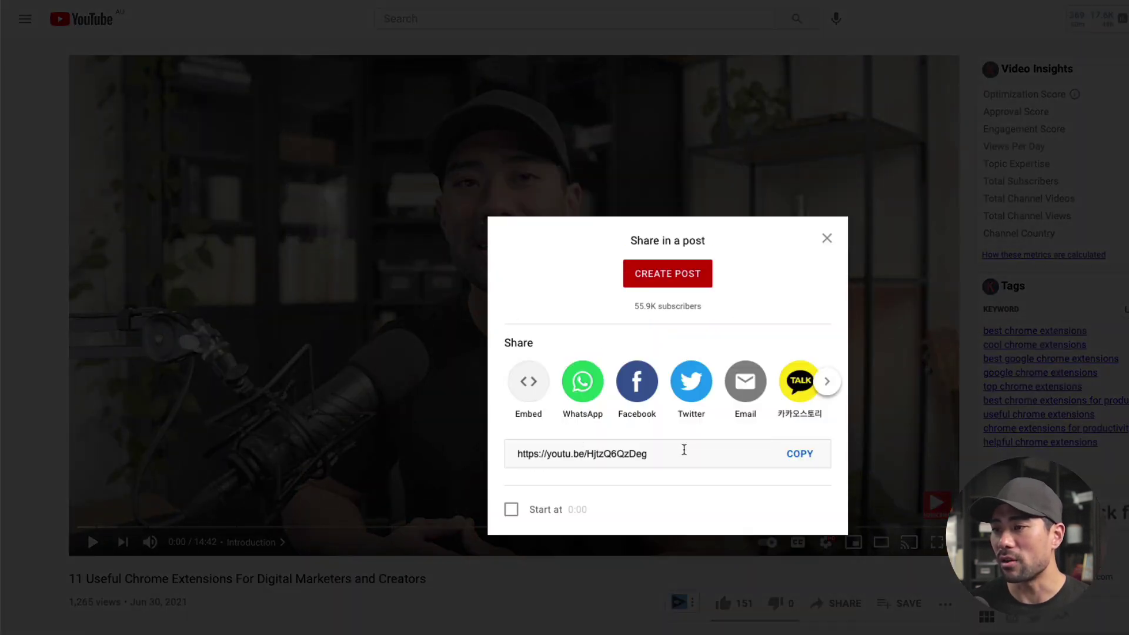
{"action": "left_click", "coordinate": [801, 457]}
{"action": "key", "text": "super+c"}
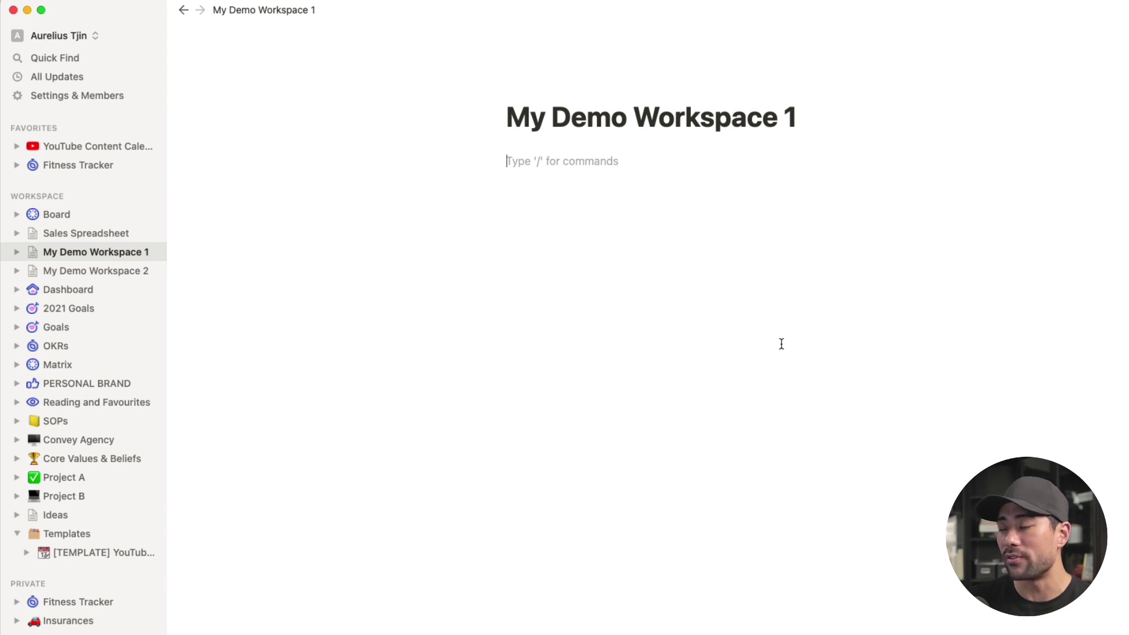
Step: Add an Embed block below the title holding the copied YouTube video link
{"action": "type", "text": "/embe"}
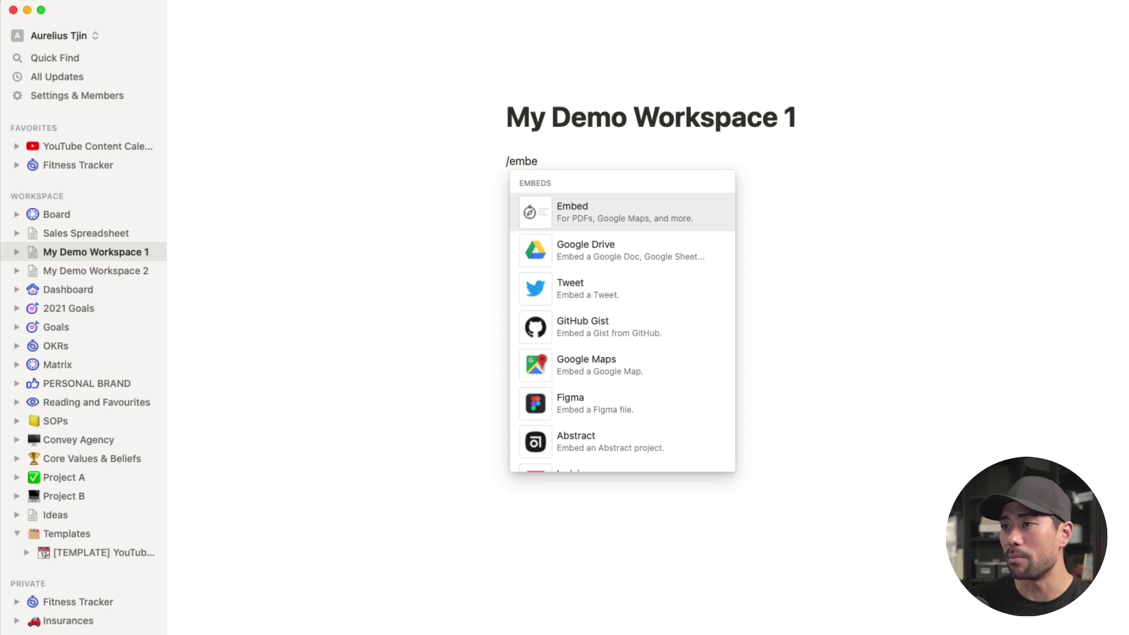
{"action": "left_click", "coordinate": [598, 220]}
{"action": "key", "text": "super+v"}
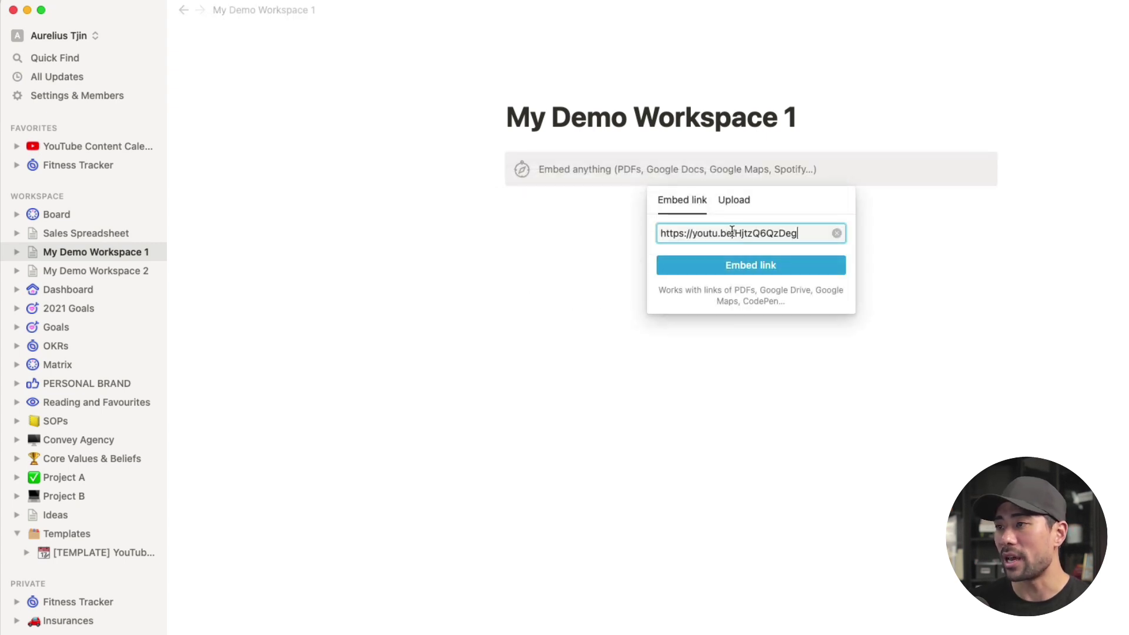
{"action": "left_click", "coordinate": [745, 264]}
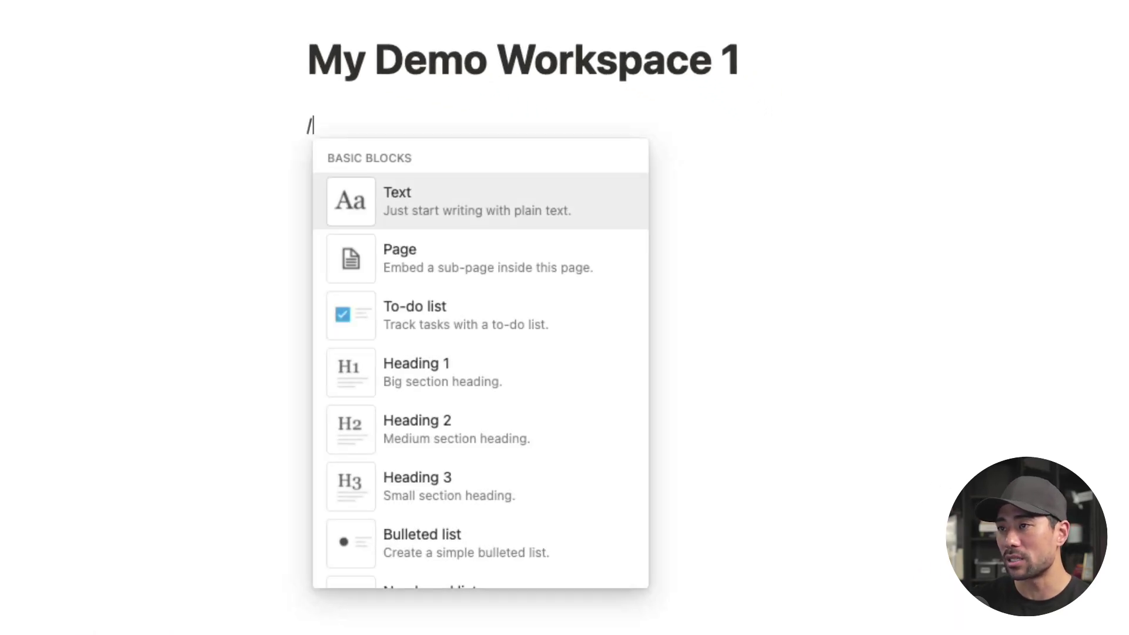
Step: Add a Google Drive embed of the Notion Test sheet from the connected account
{"action": "type", "text": "google"}
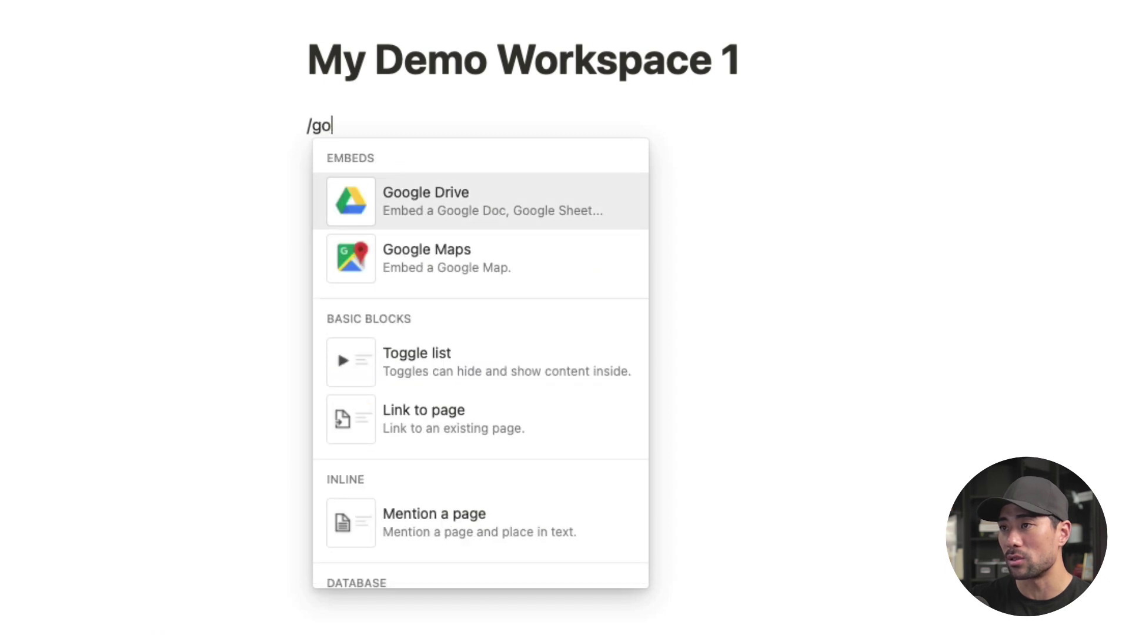
{"action": "left_click", "coordinate": [458, 216]}
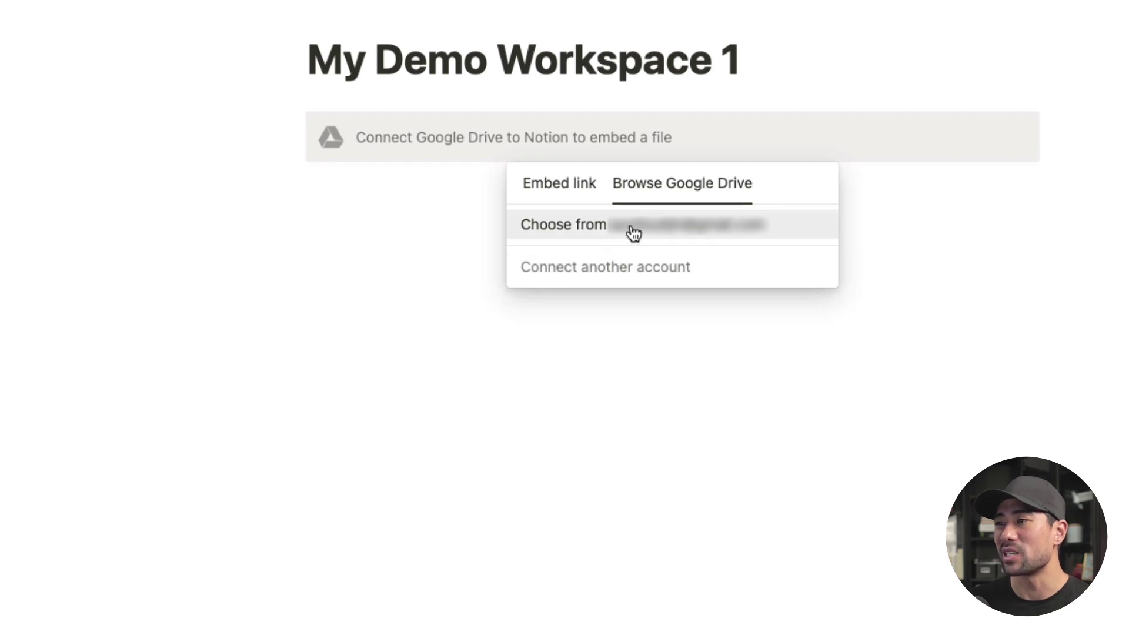
{"action": "left_click", "coordinate": [663, 225]}
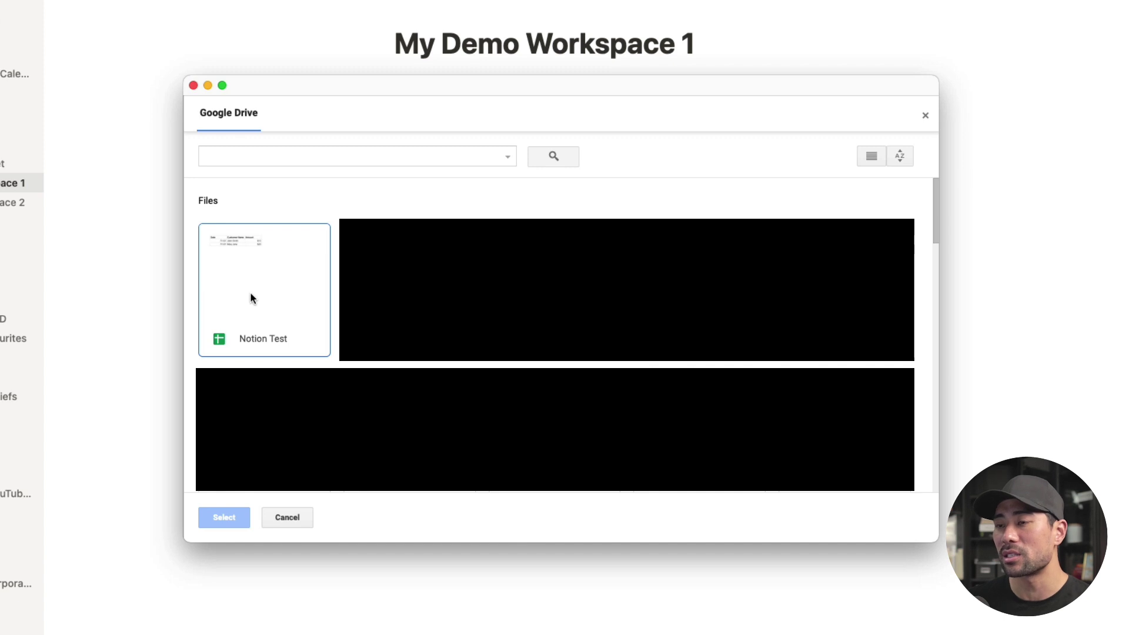
{"action": "double_click", "coordinate": [259, 290]}
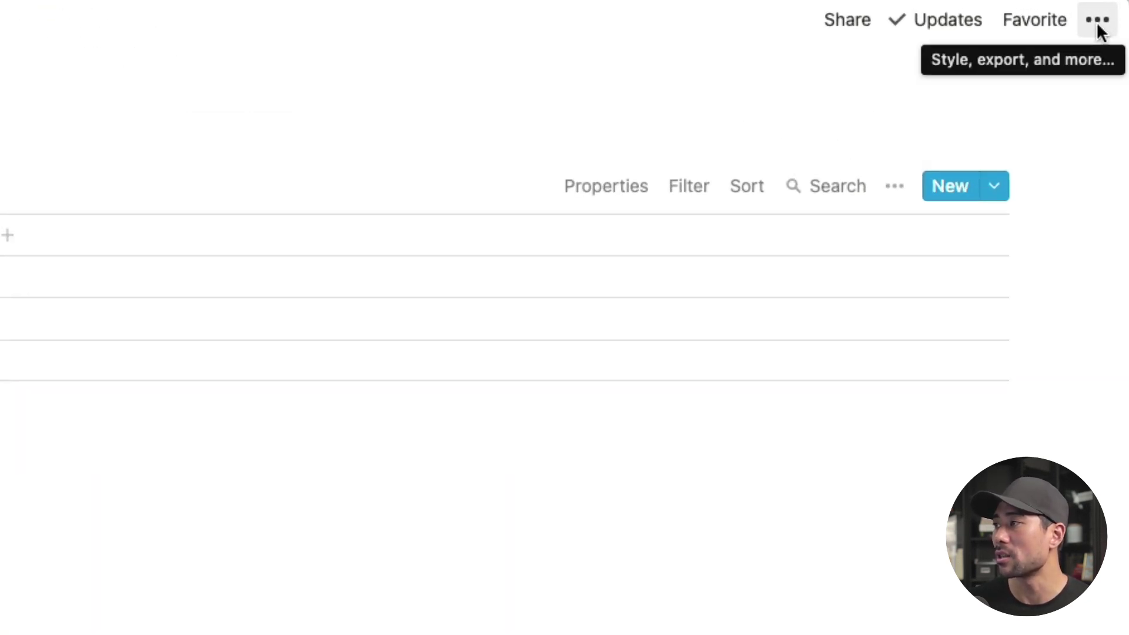
Step: Export the Sales Spreadsheet page as a PDF with Everything included and Letter page size
{"action": "left_click", "coordinate": [1098, 29]}
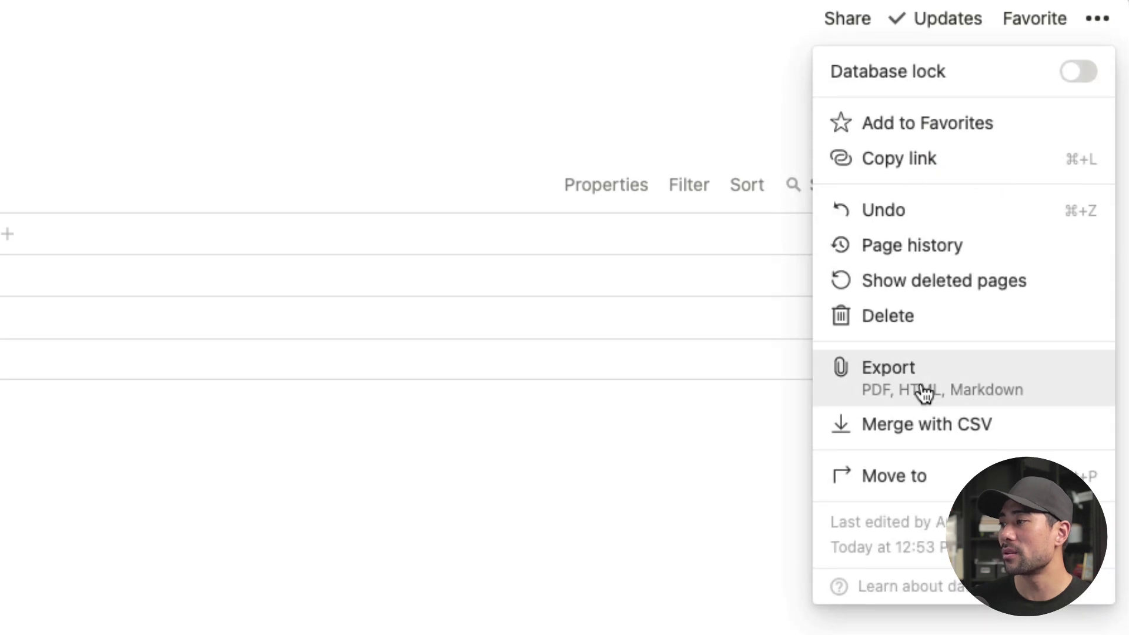
{"action": "left_click", "coordinate": [1003, 394]}
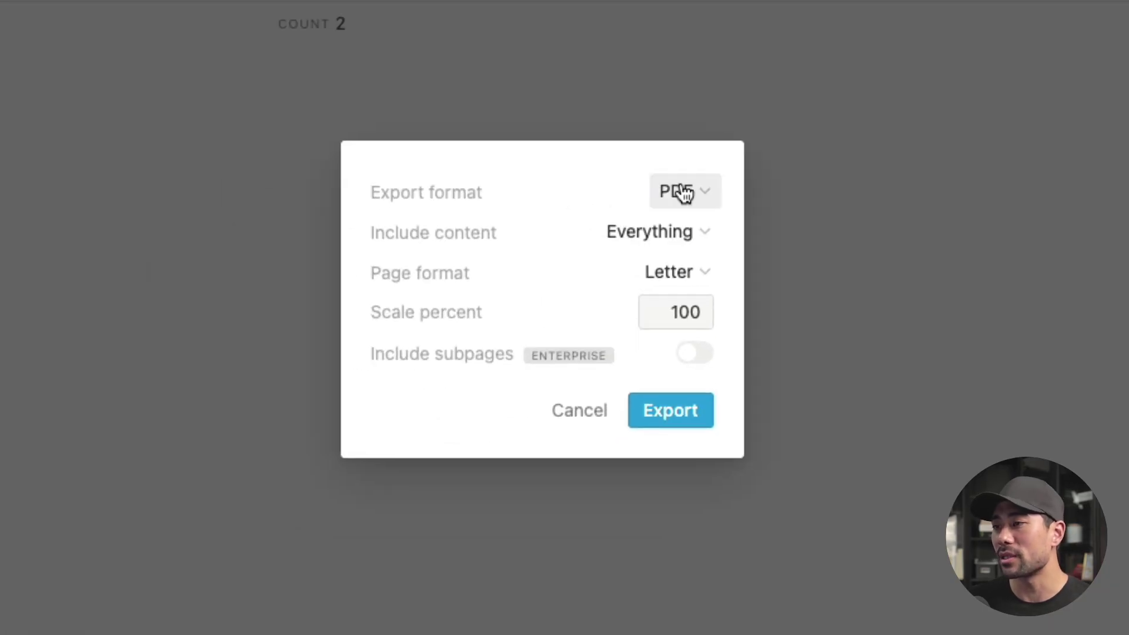
{"action": "left_click", "coordinate": [703, 203]}
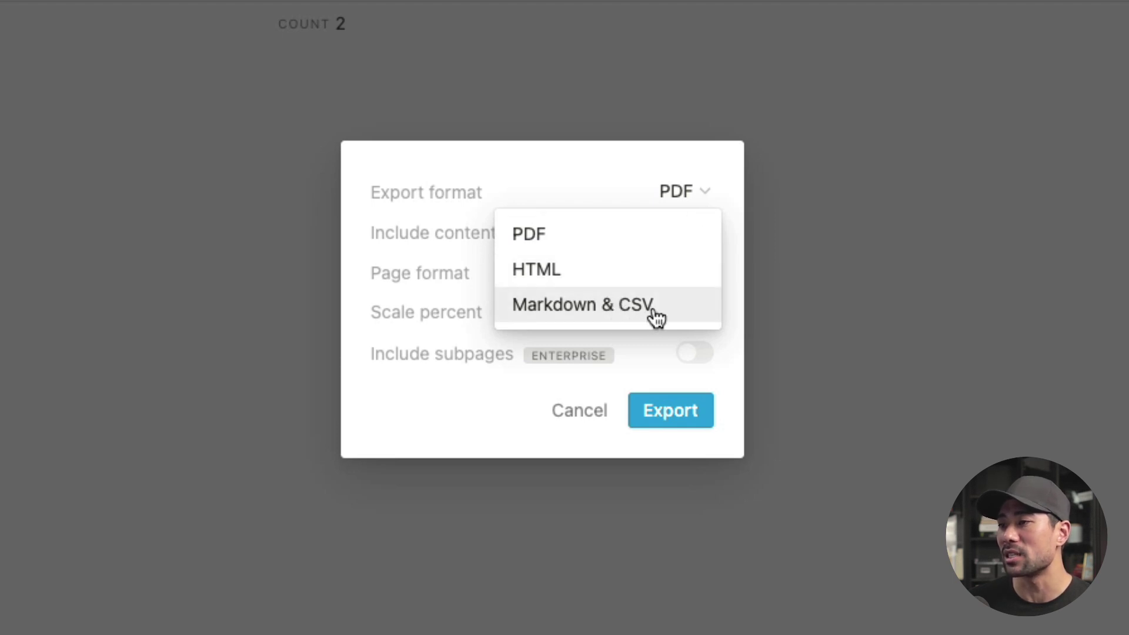
{"action": "left_click", "coordinate": [684, 238]}
{"action": "left_click", "coordinate": [683, 237]}
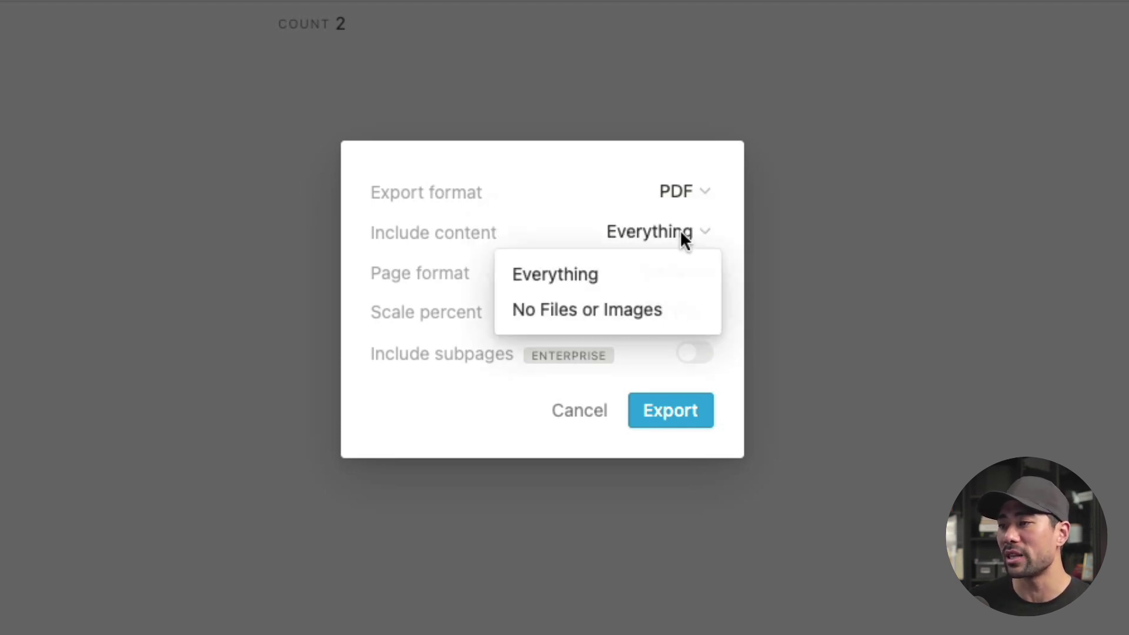
{"action": "left_click", "coordinate": [506, 356]}
{"action": "left_click", "coordinate": [677, 276]}
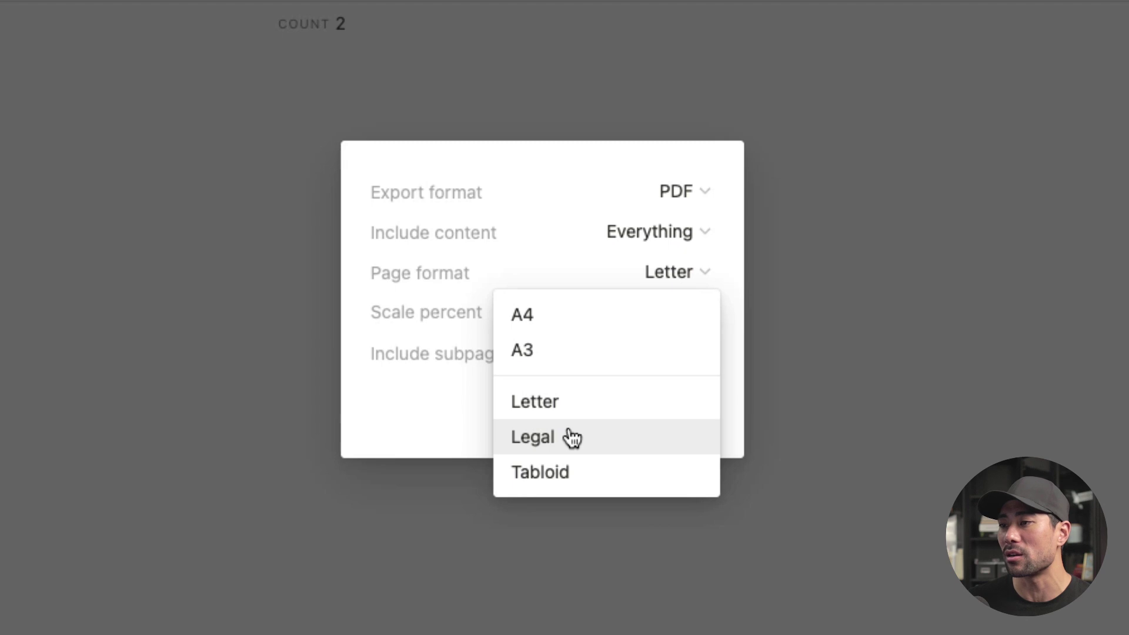
{"action": "left_click", "coordinate": [420, 342]}
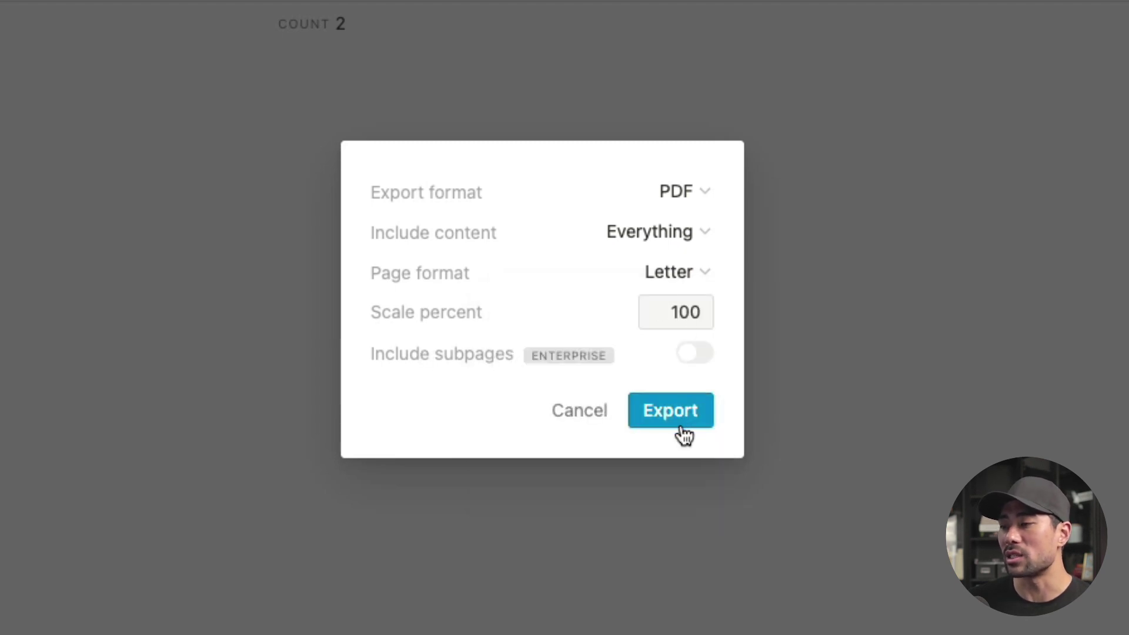
{"action": "left_click", "coordinate": [670, 412]}
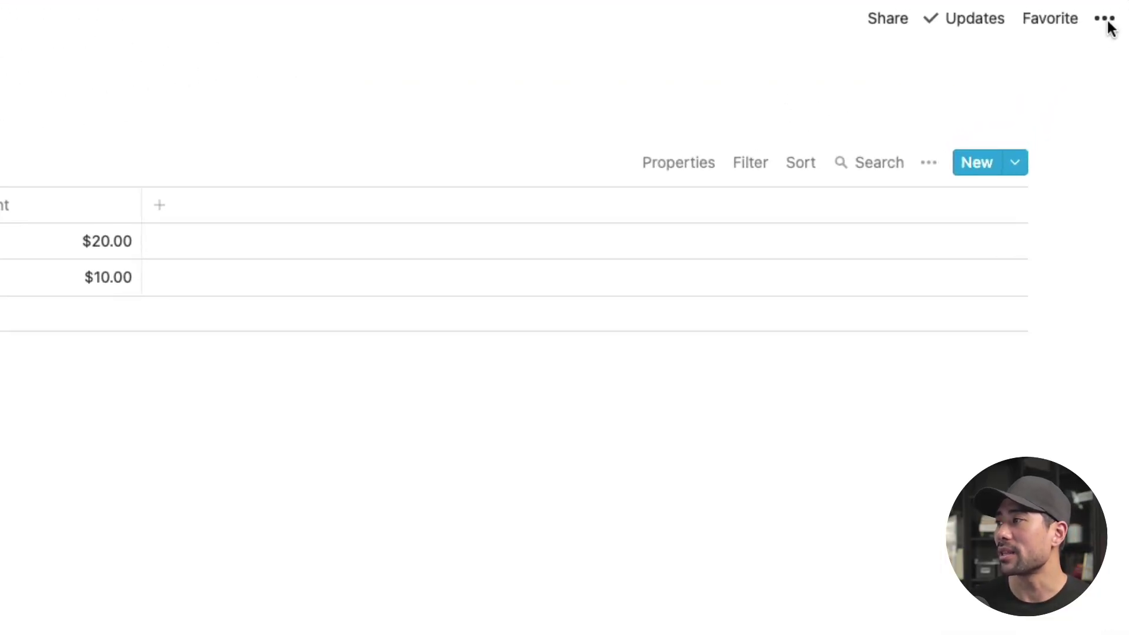
Step: Roll the Sales Spreadsheet page back to its 11:06 AM version from page history
{"action": "left_click", "coordinate": [1106, 19]}
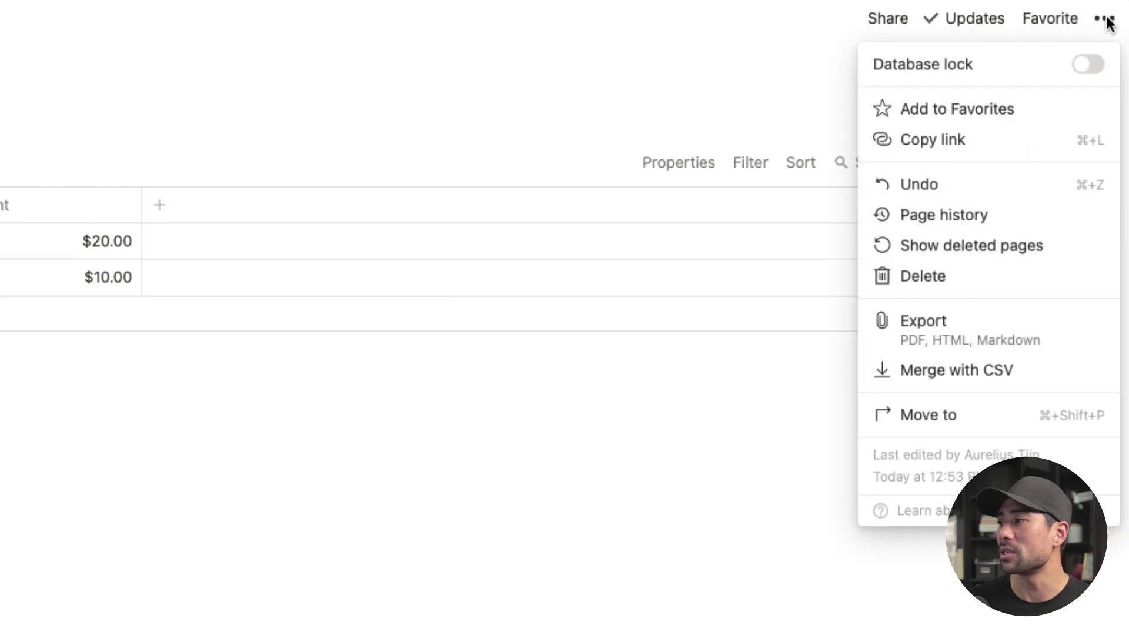
{"action": "left_click", "coordinate": [969, 219]}
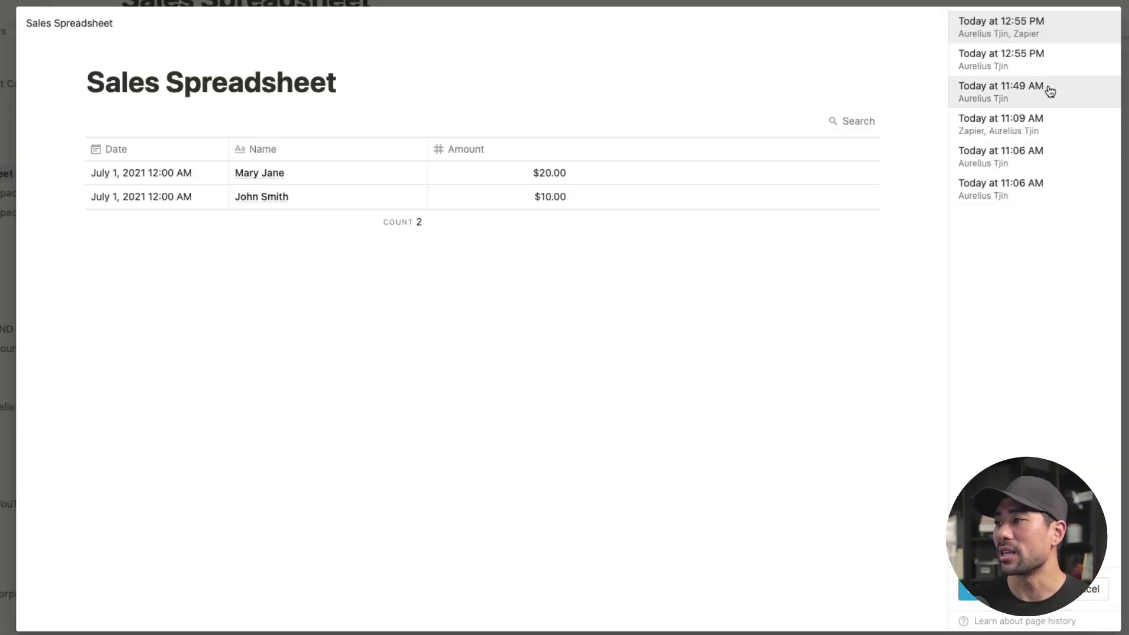
{"action": "left_click", "coordinate": [1026, 168]}
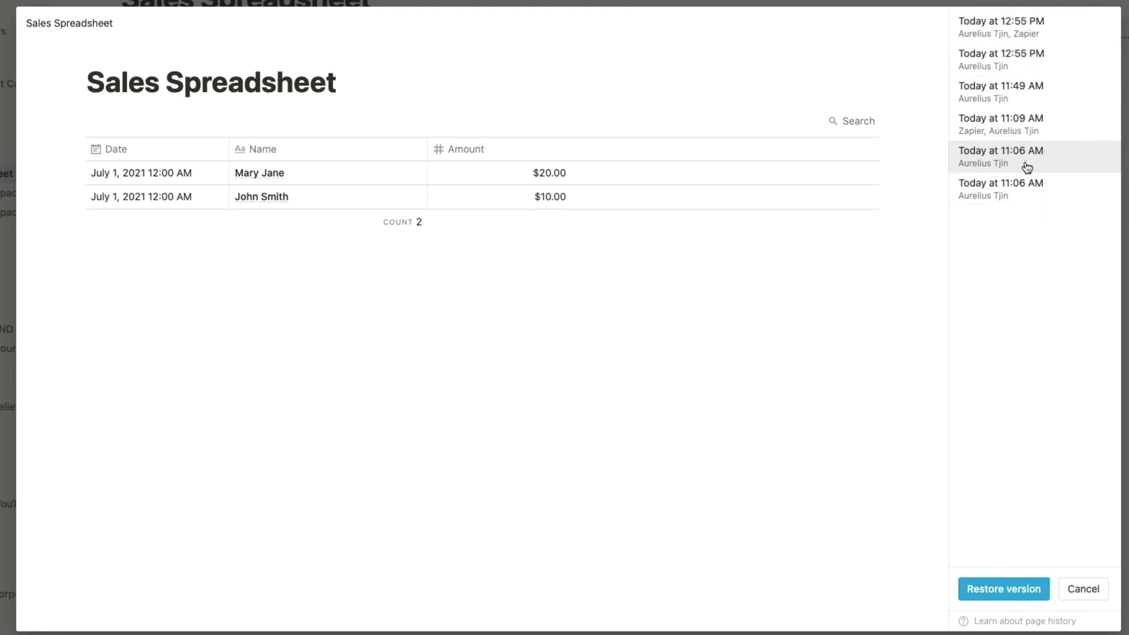
{"action": "left_click", "coordinate": [1000, 591]}
{"action": "left_click", "coordinate": [575, 333]}
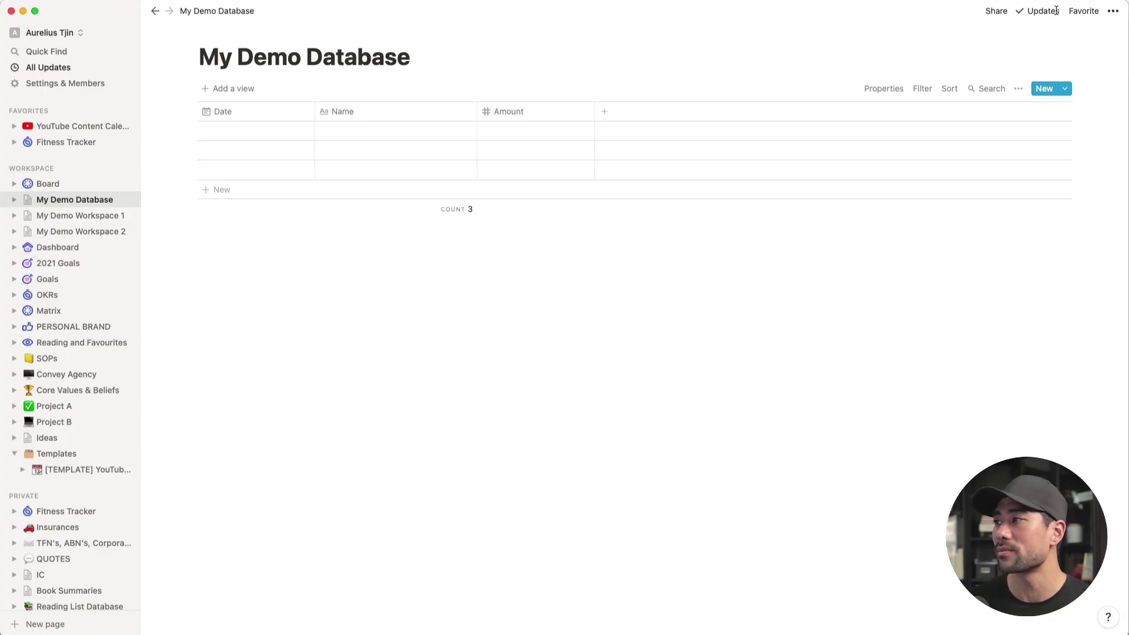
Step: Restore the latest 12:55 PM version from page history, bringing back the $20 and $10 rows
{"action": "left_click", "coordinate": [1113, 11]}
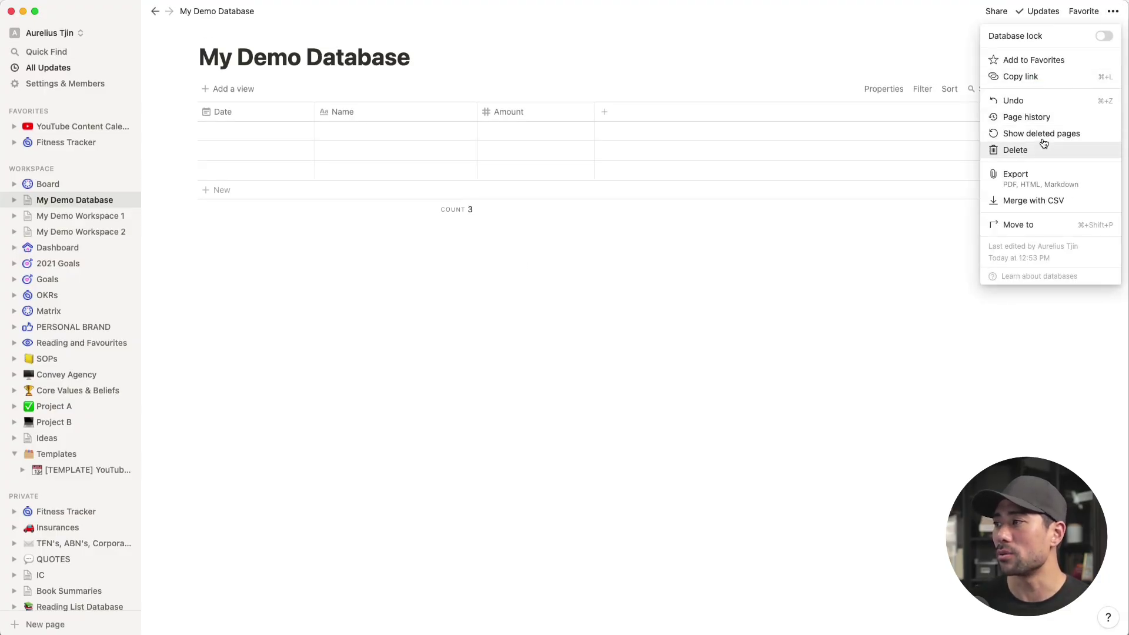
{"action": "left_click", "coordinate": [1043, 117]}
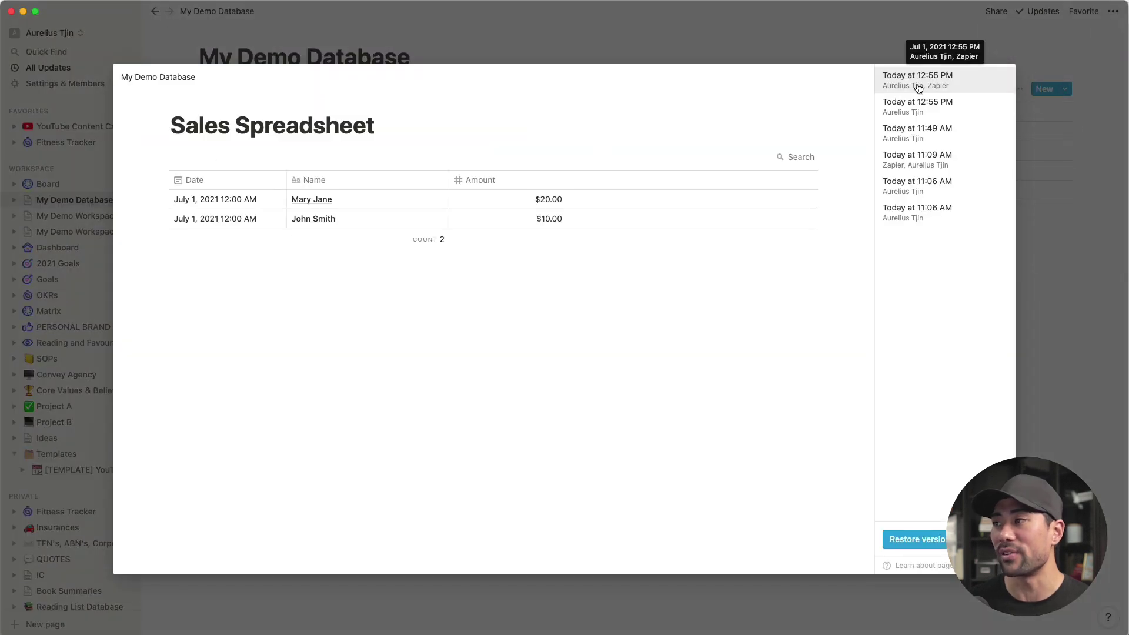
{"action": "left_click", "coordinate": [921, 537]}
{"action": "left_click", "coordinate": [618, 324]}
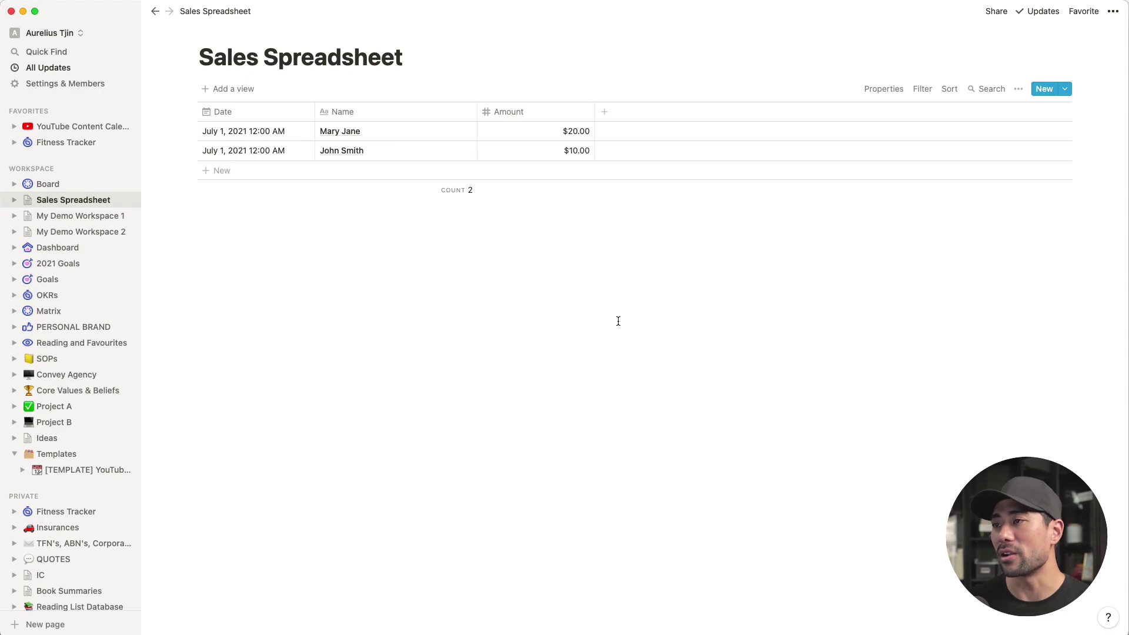